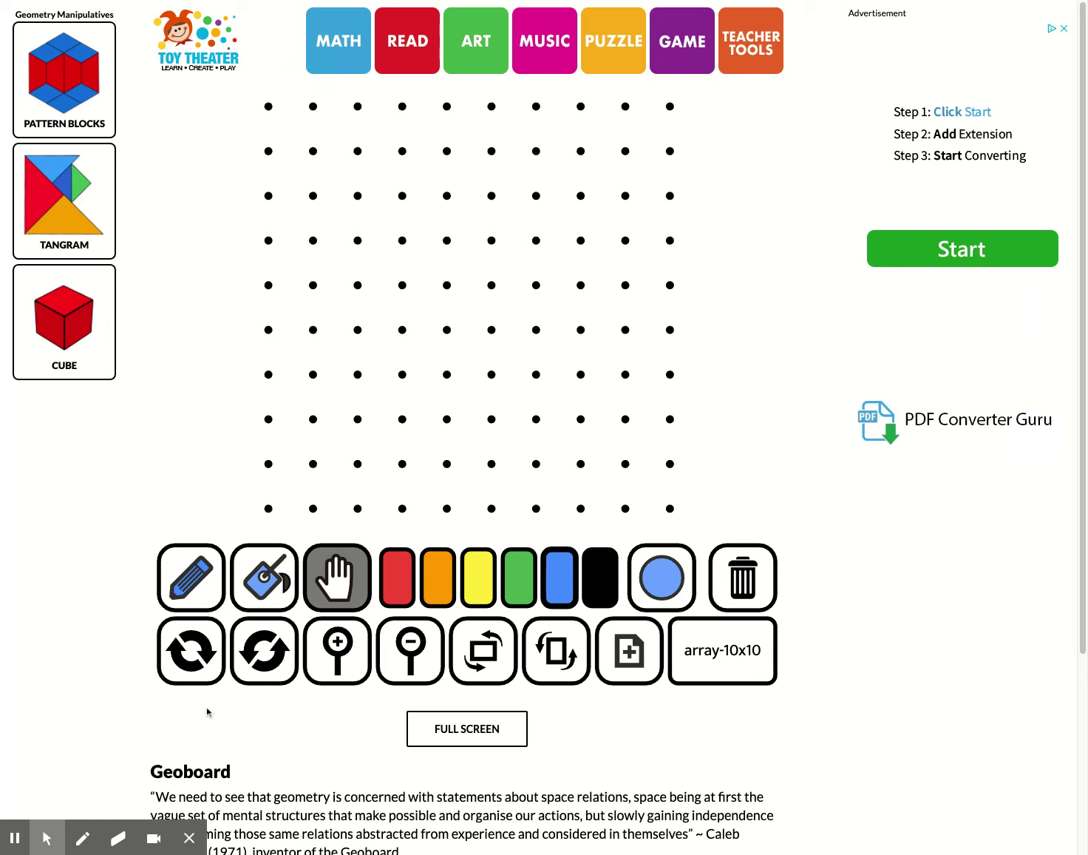
click(194, 578)
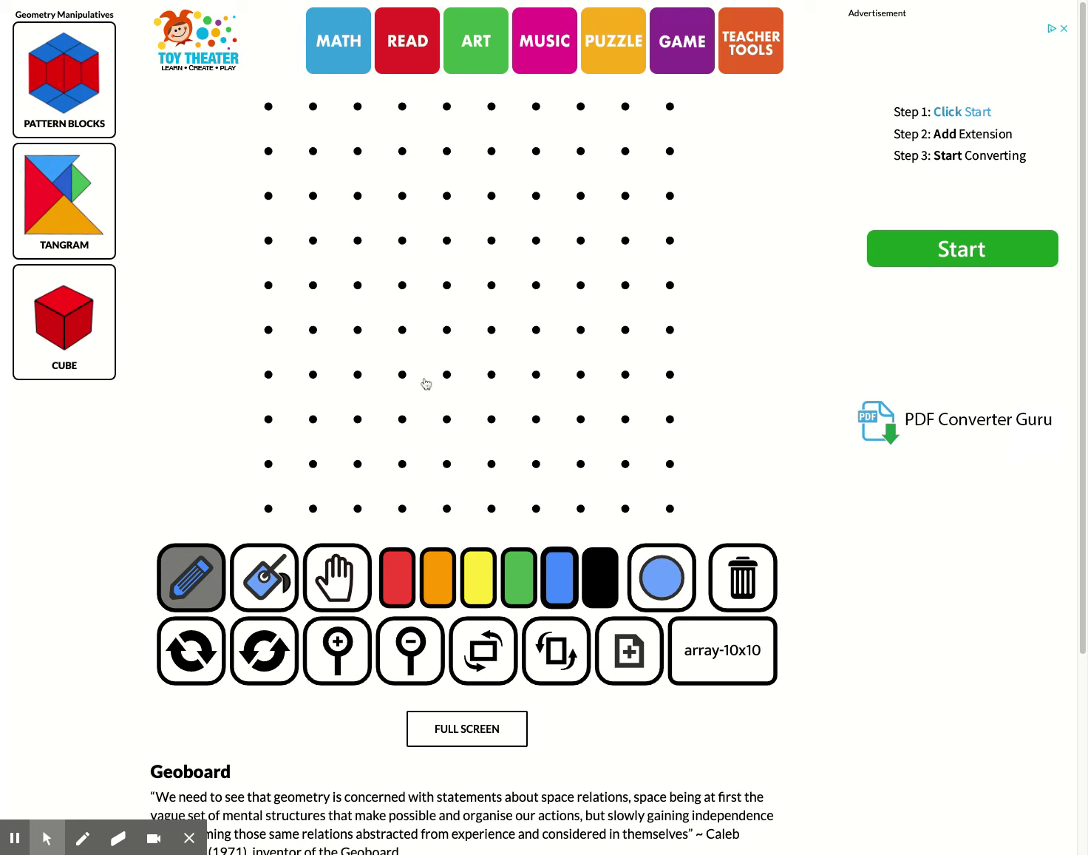
click(342, 584)
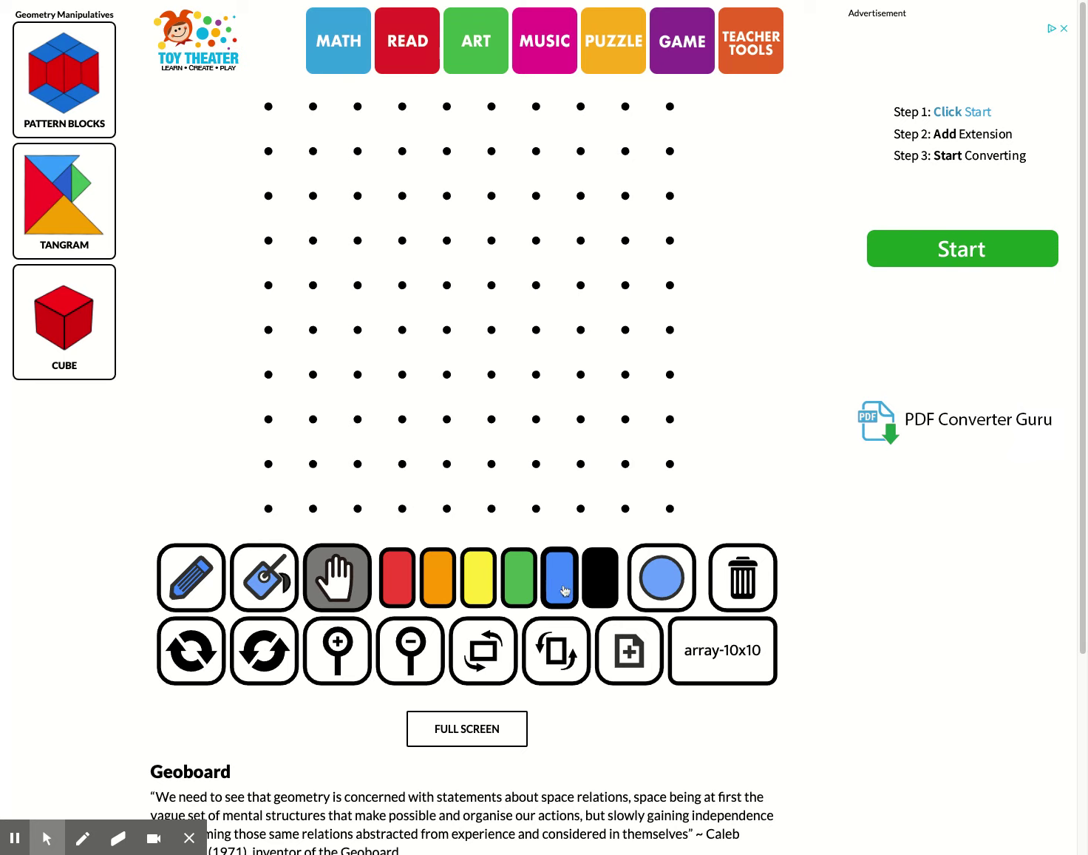
click(660, 585)
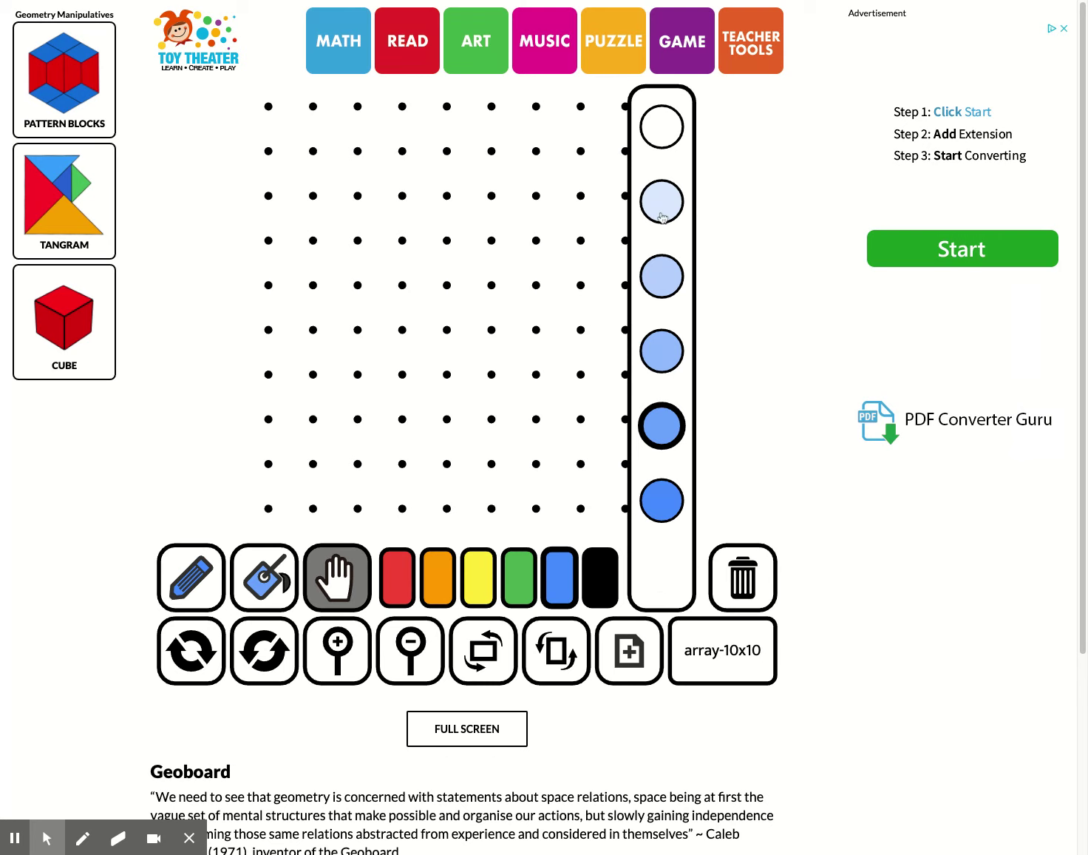
click(659, 427)
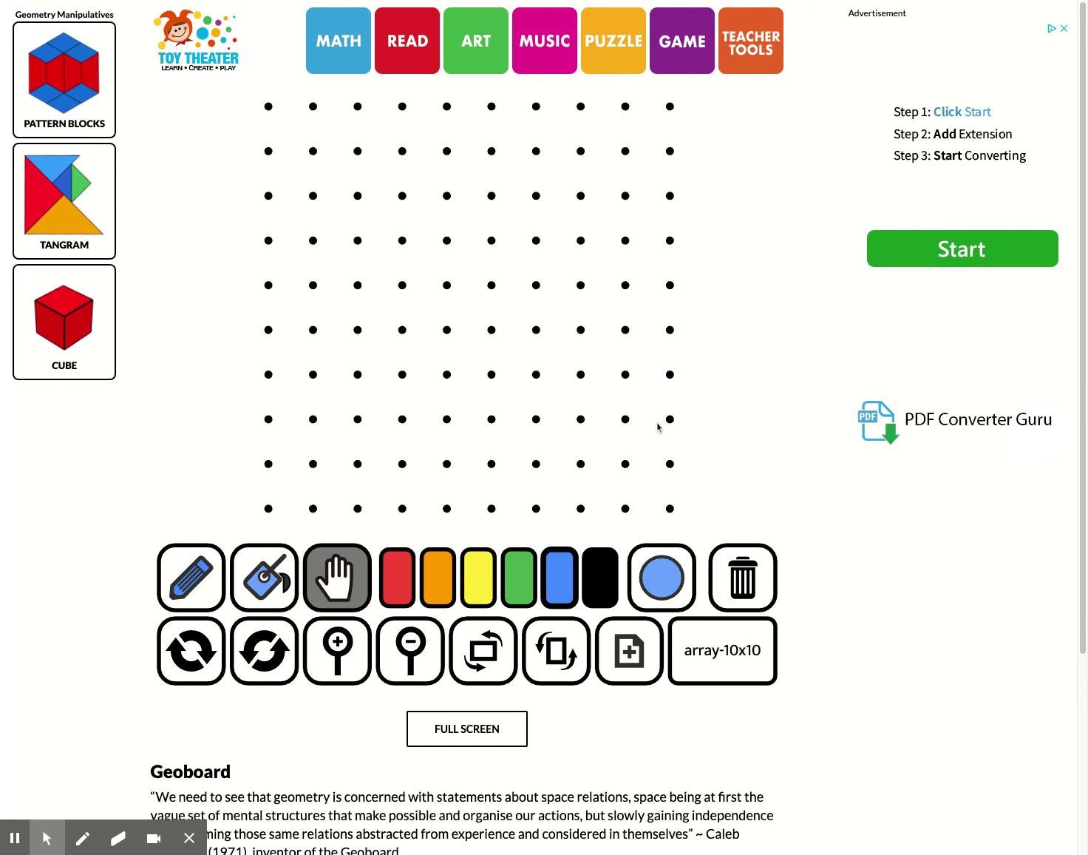
With the pencil, draw a blue right triangle with two equal 4-peg-space legs.
click(188, 584)
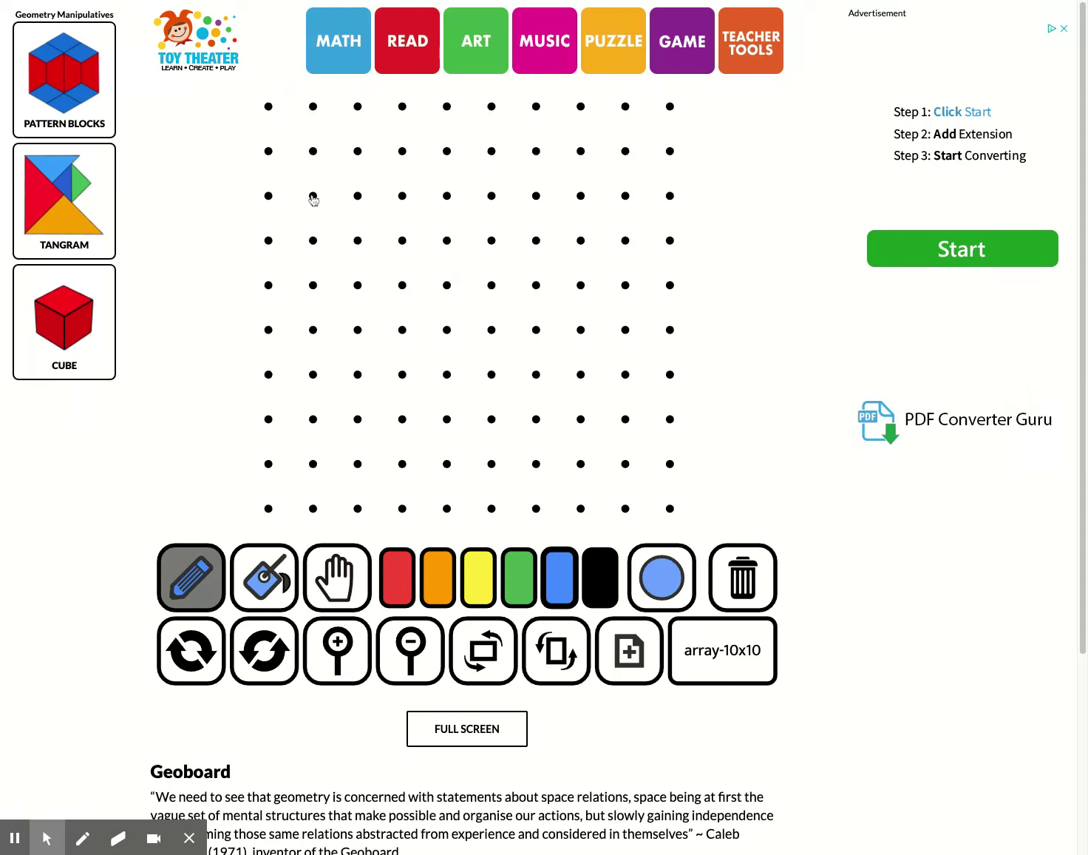
mouse_move(313, 197)
mouse_down()
mouse_move(316, 379)
mouse_move(494, 378)
mouse_up()
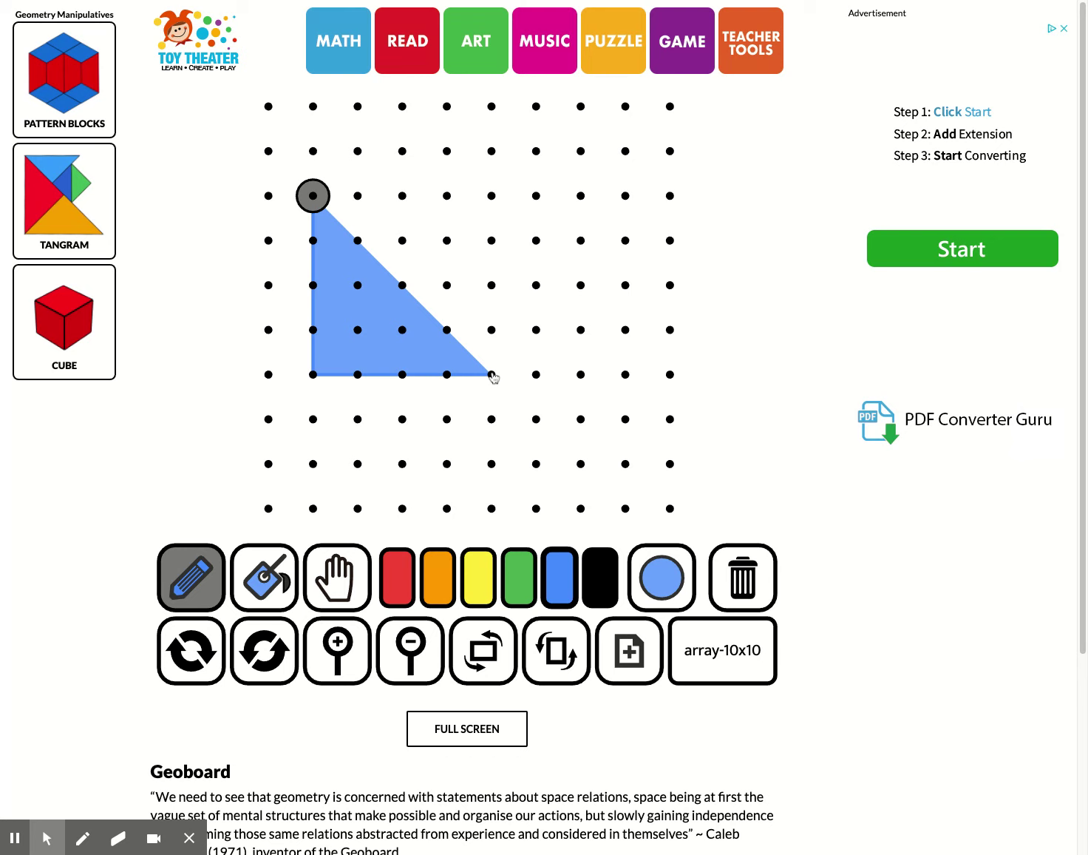
drag(494, 378, 313, 196)
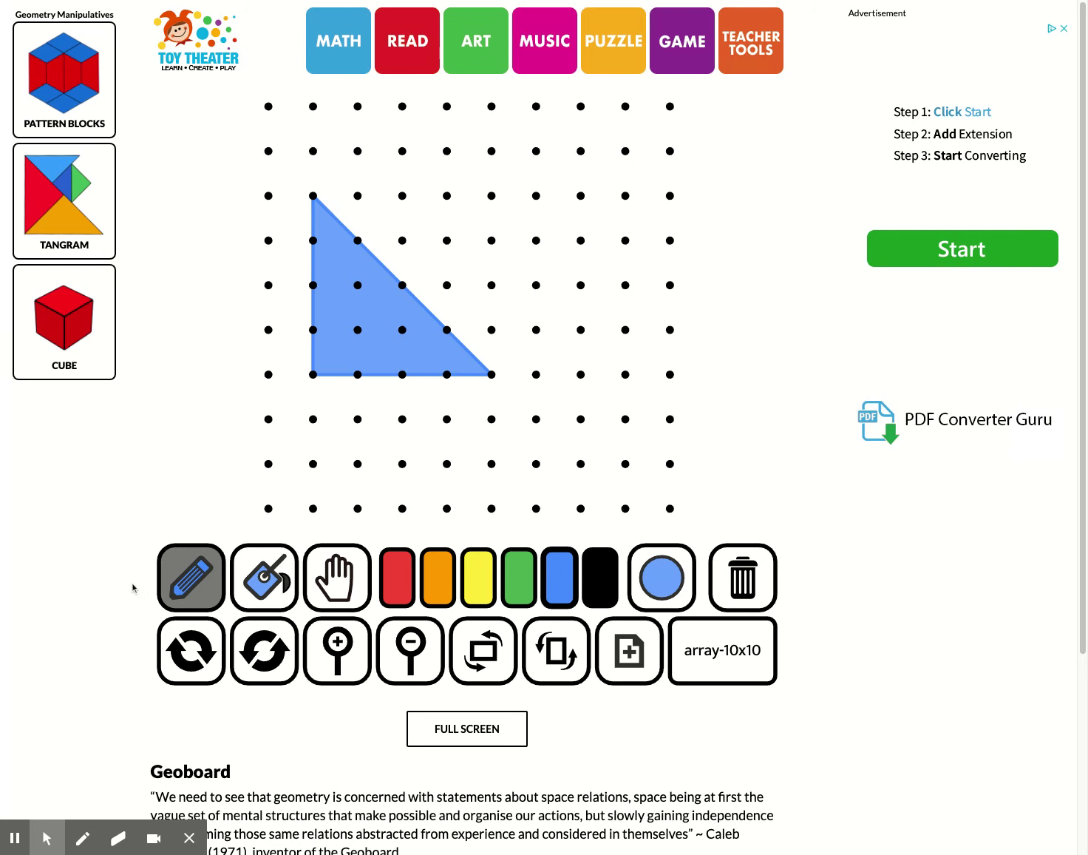
Confirm clearing the blue triangle, then cancel the stray band with the hand tool.
click(749, 575)
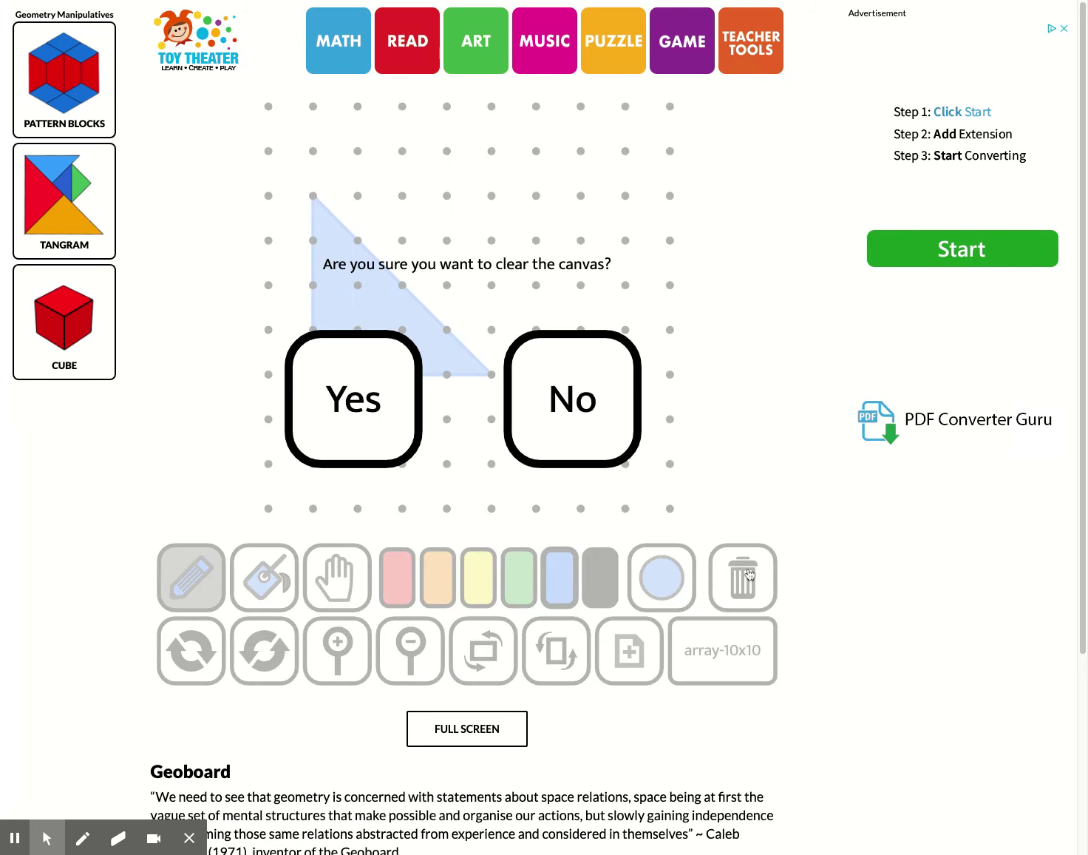
click(355, 392)
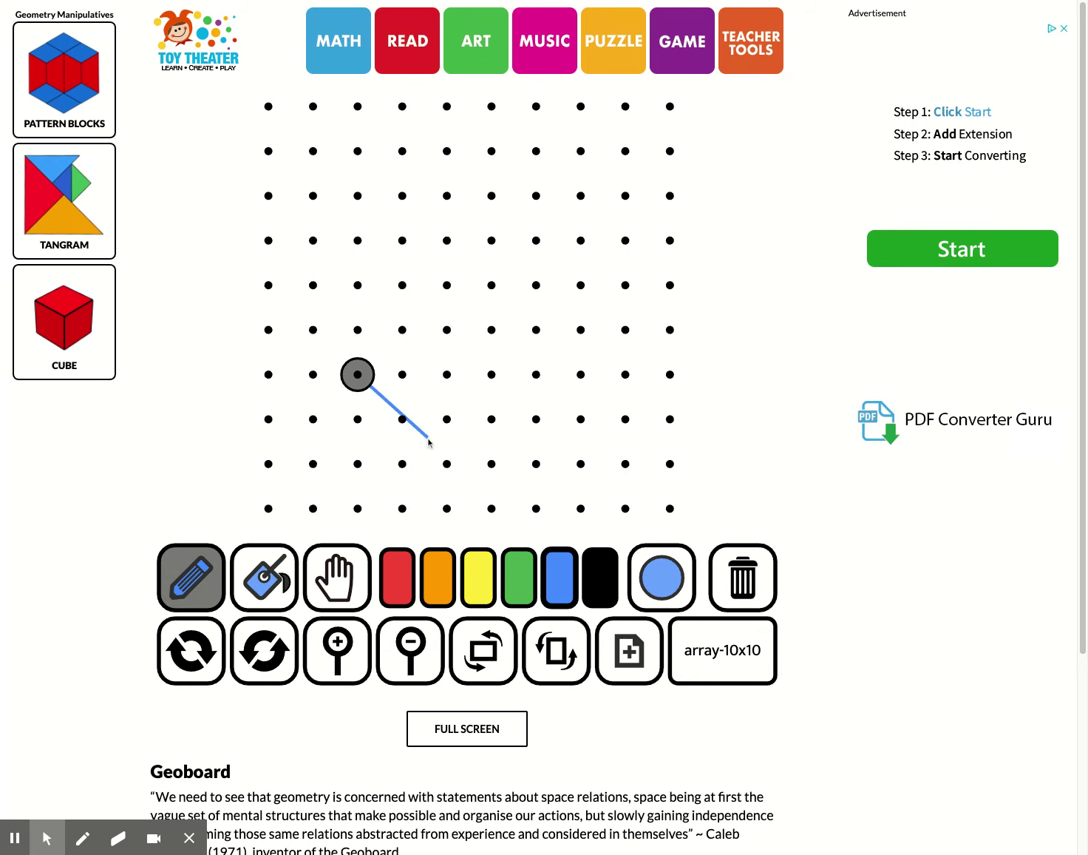
click(334, 584)
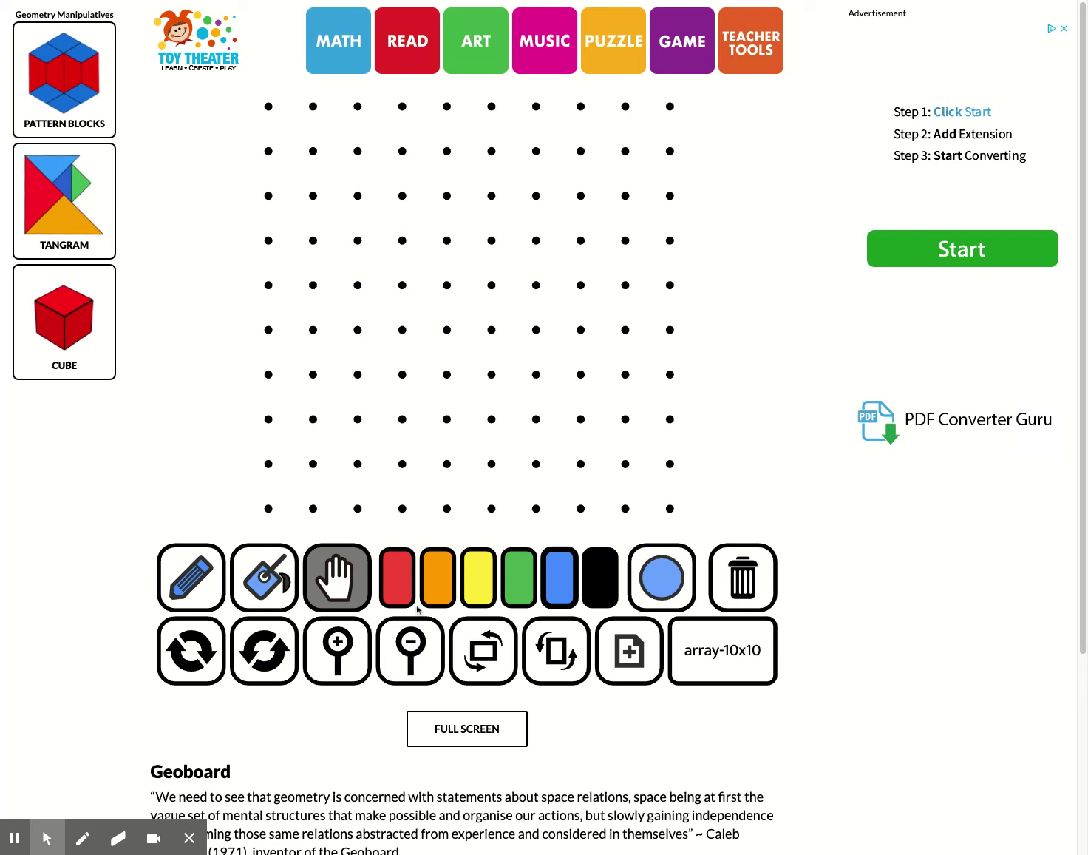
Draw a red square with 4-peg-space sides, closing it at its top-left starting peg.
click(397, 588)
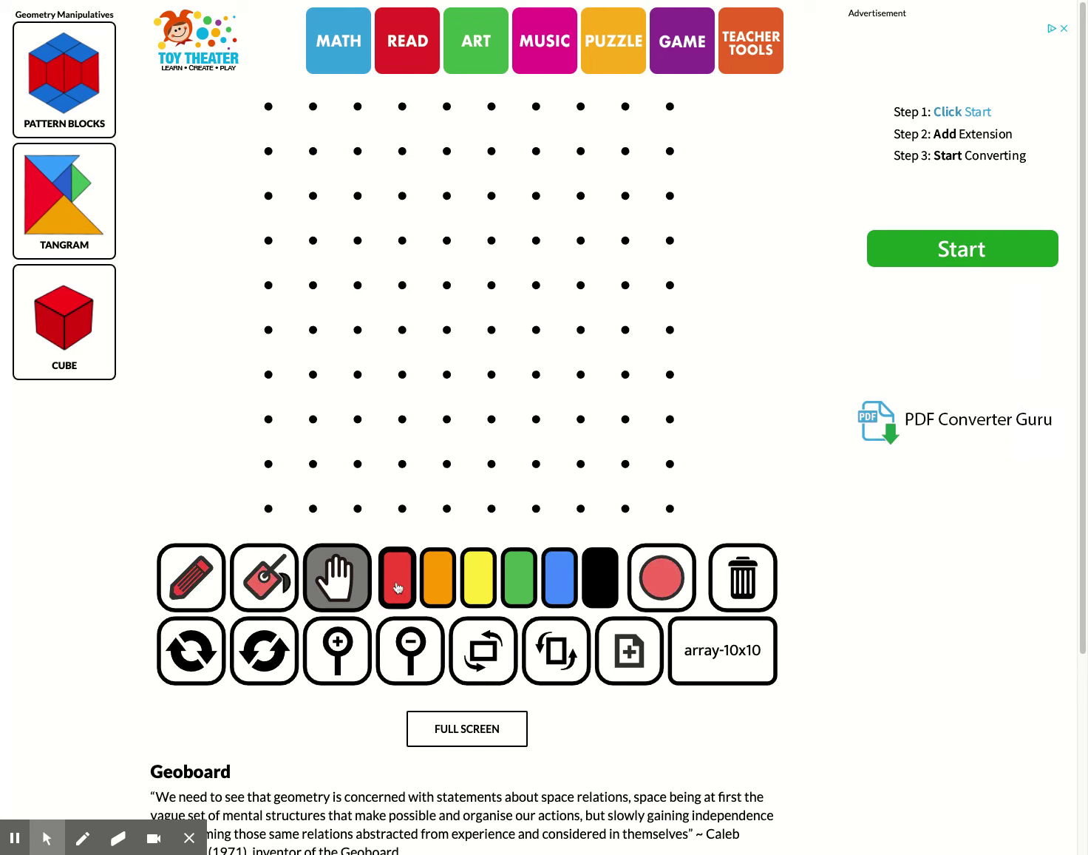
click(186, 581)
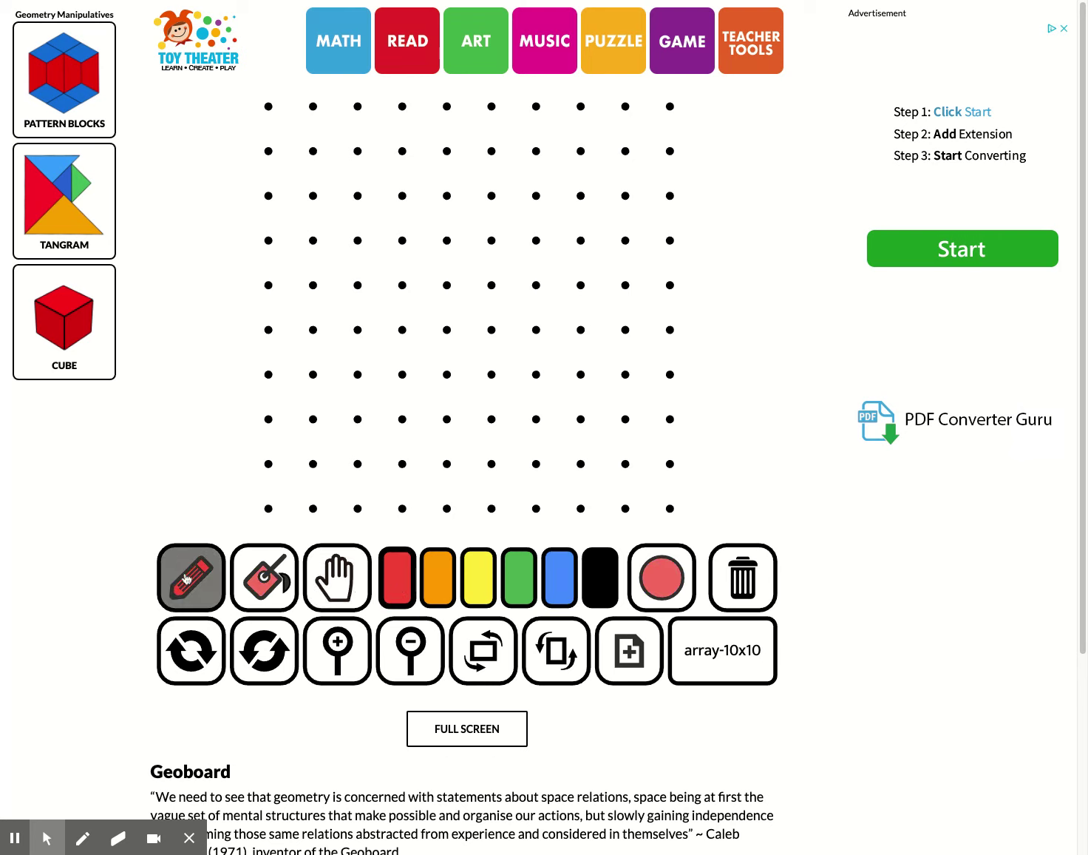
click(358, 242)
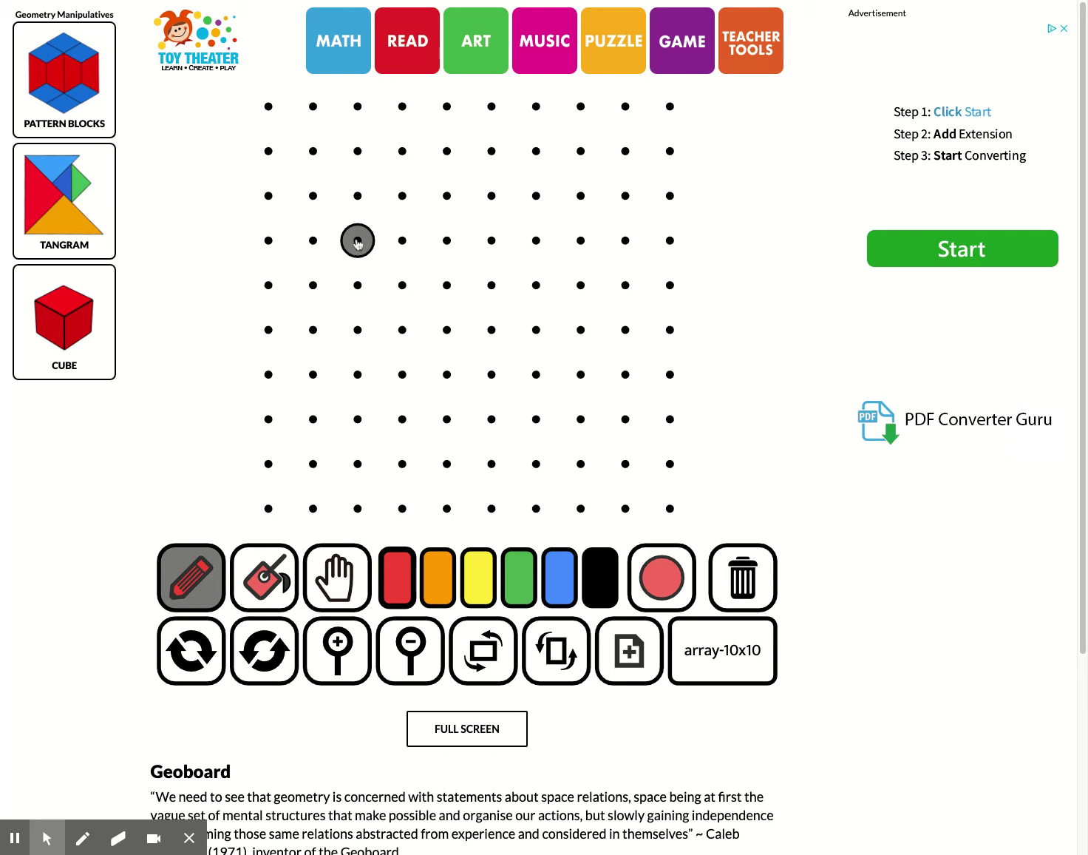
mouse_move(358, 242)
mouse_down()
mouse_move(359, 420)
mouse_move(505, 421)
mouse_move(539, 422)
mouse_move(561, 276)
mouse_move(537, 242)
mouse_up()
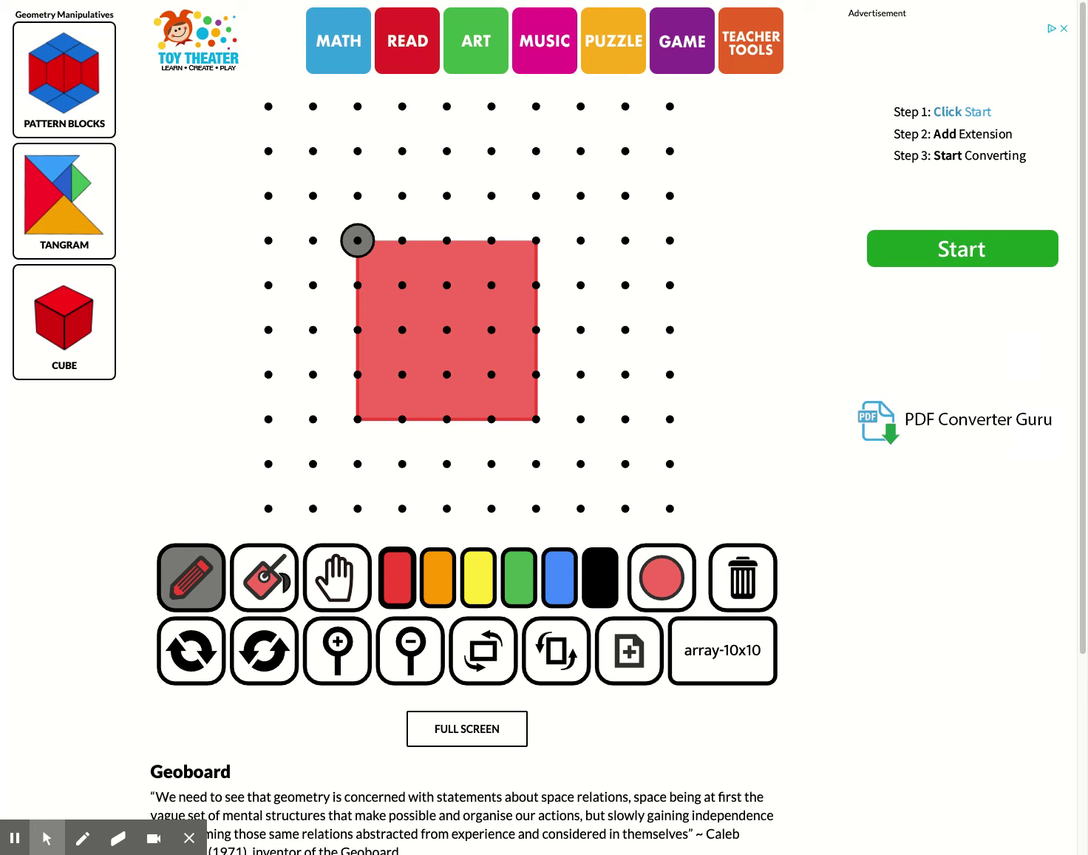
click(358, 242)
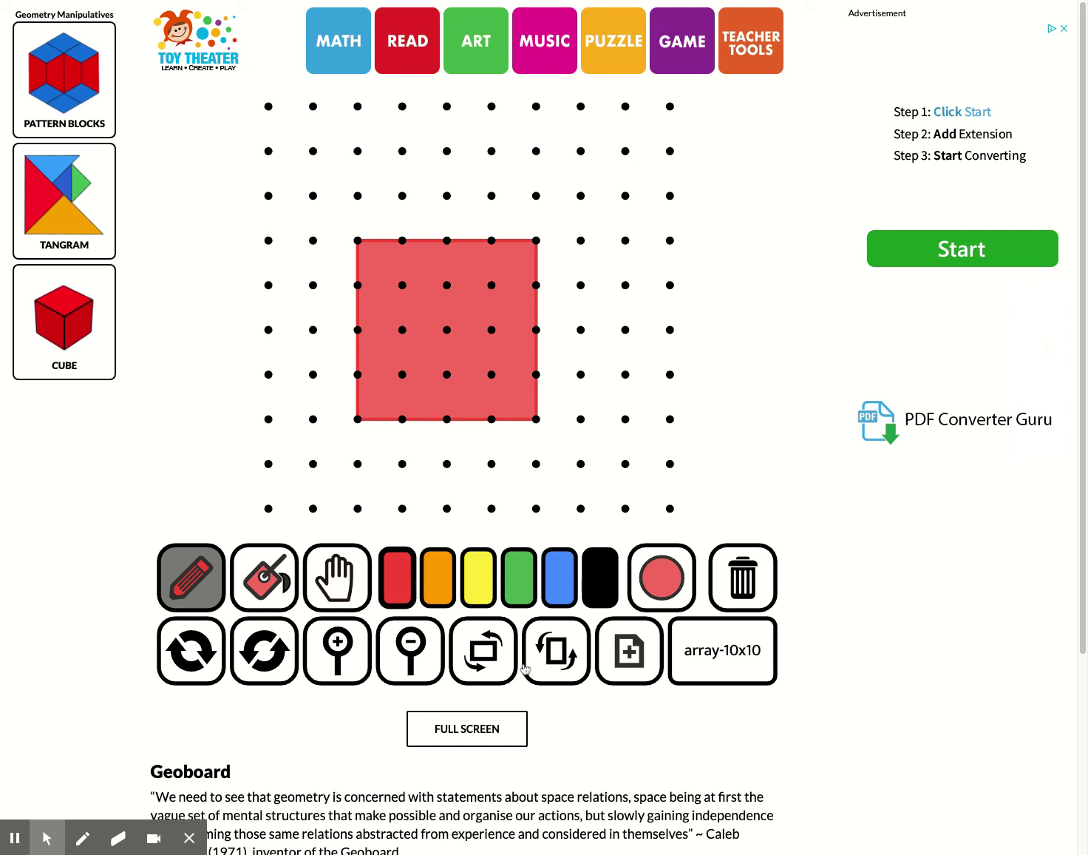
Rotate the red square four times clockwise, then four times back to upright.
click(189, 654)
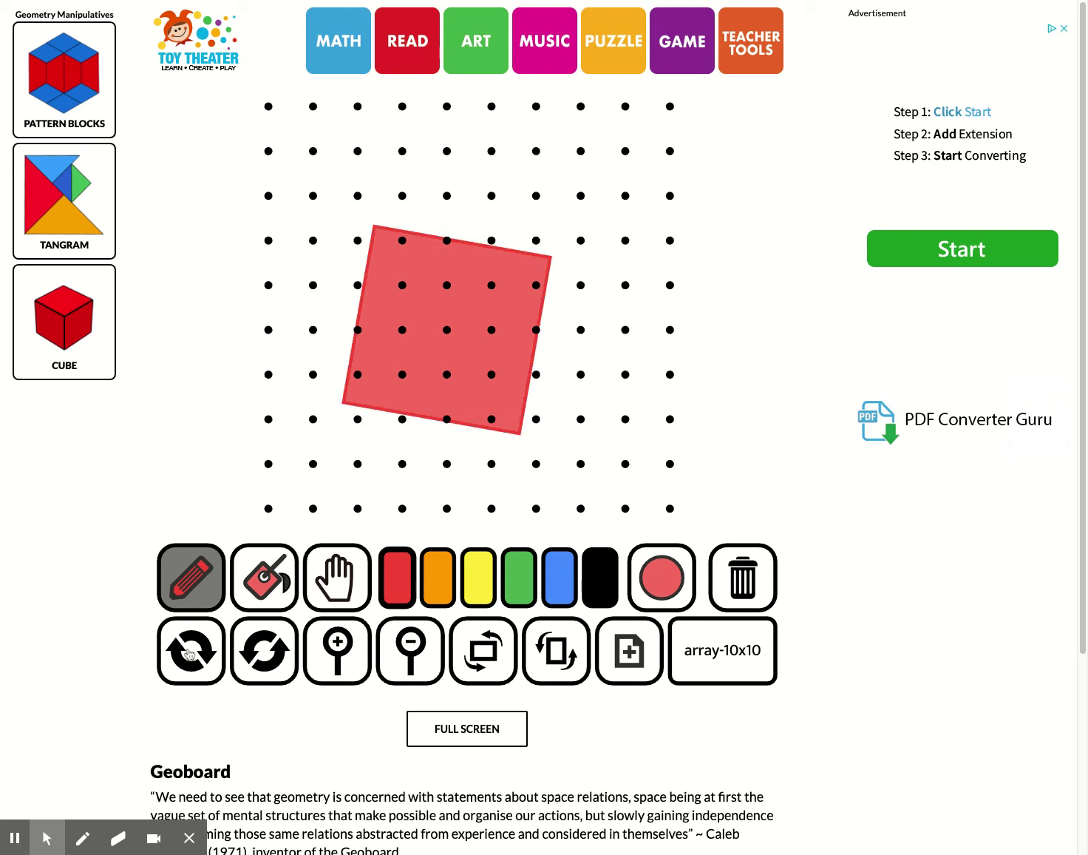
click(189, 654)
click(189, 653)
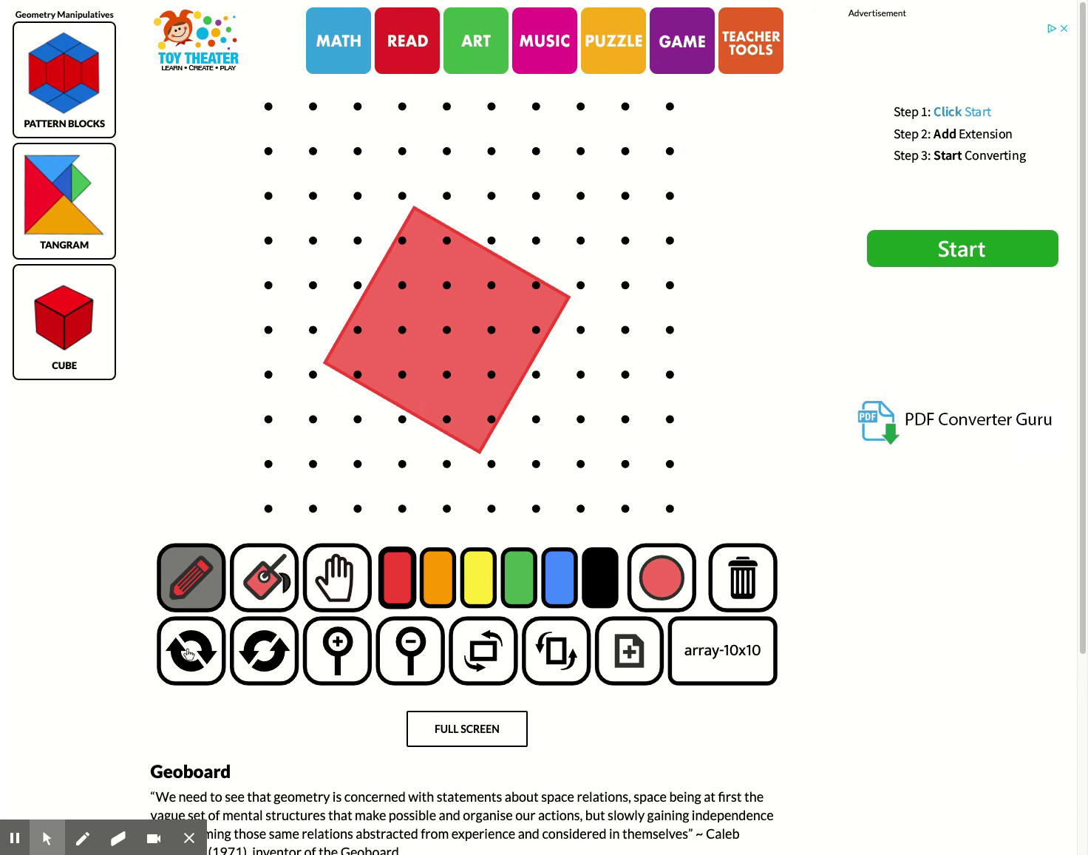
click(189, 653)
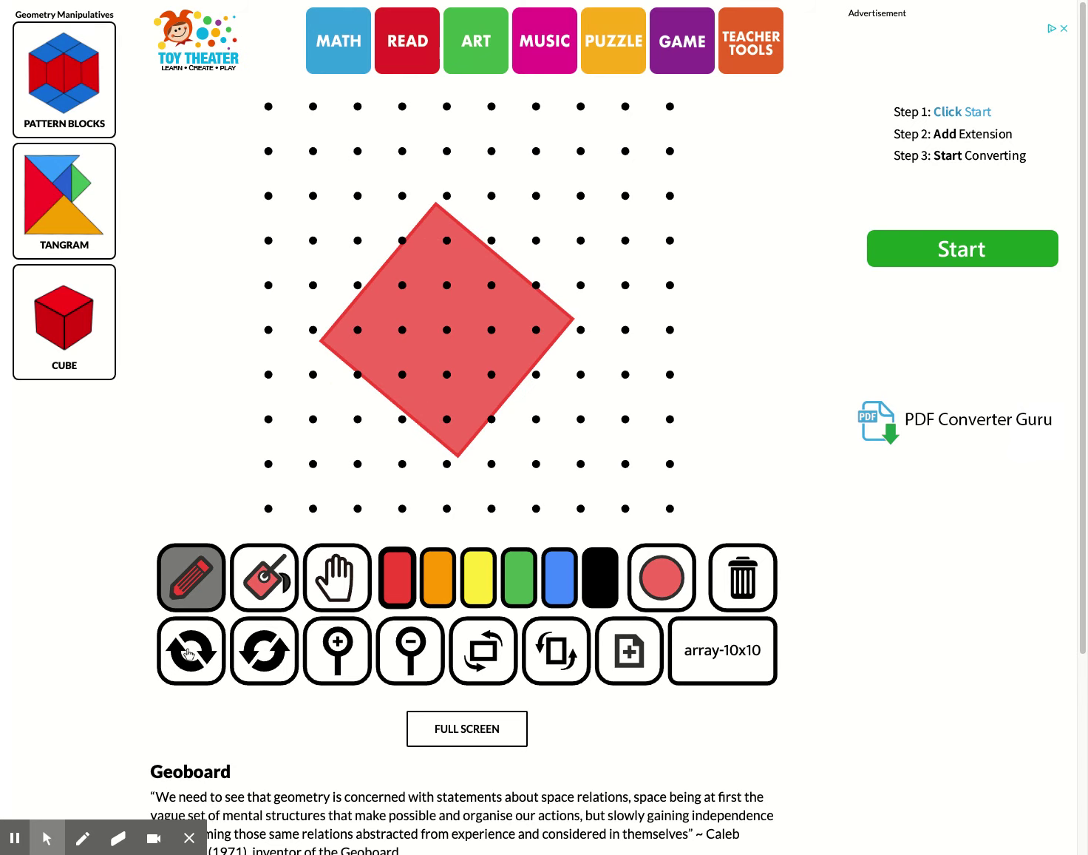
click(273, 649)
click(273, 649)
click(273, 650)
click(273, 650)
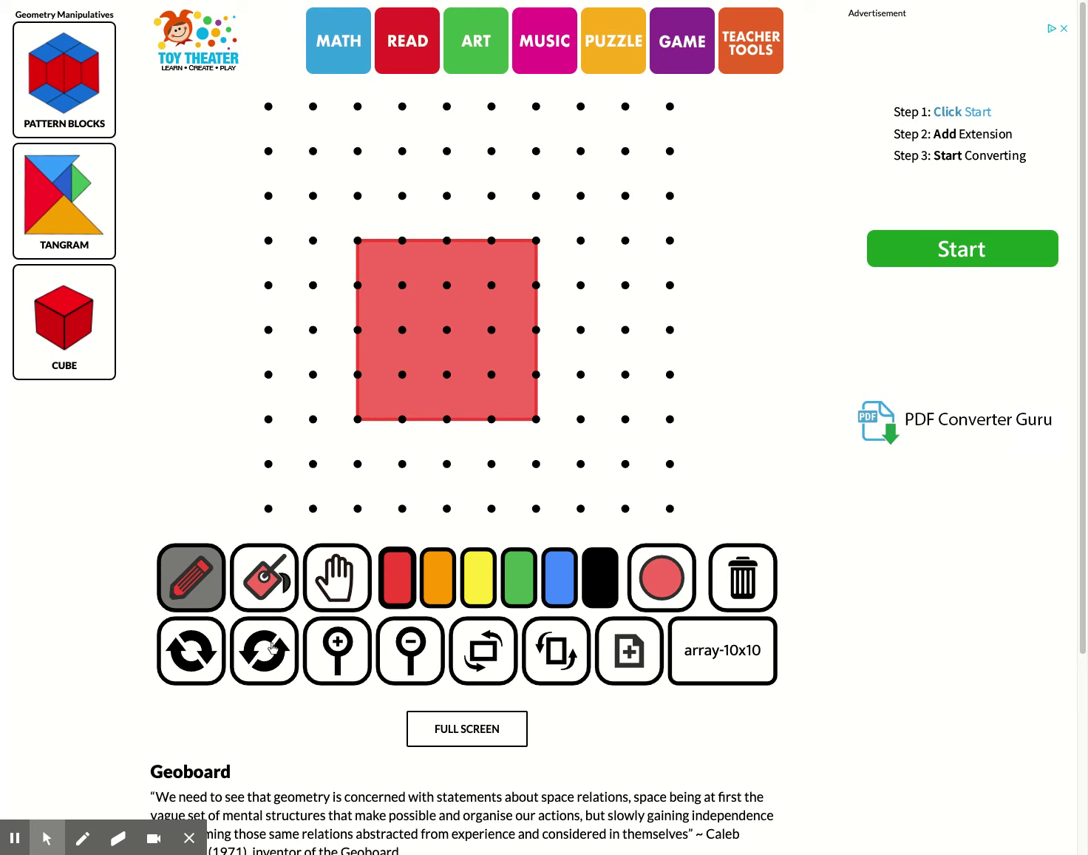
Enlarge the red square twice, shrink it back to original size, then duplicate it.
click(340, 648)
click(340, 648)
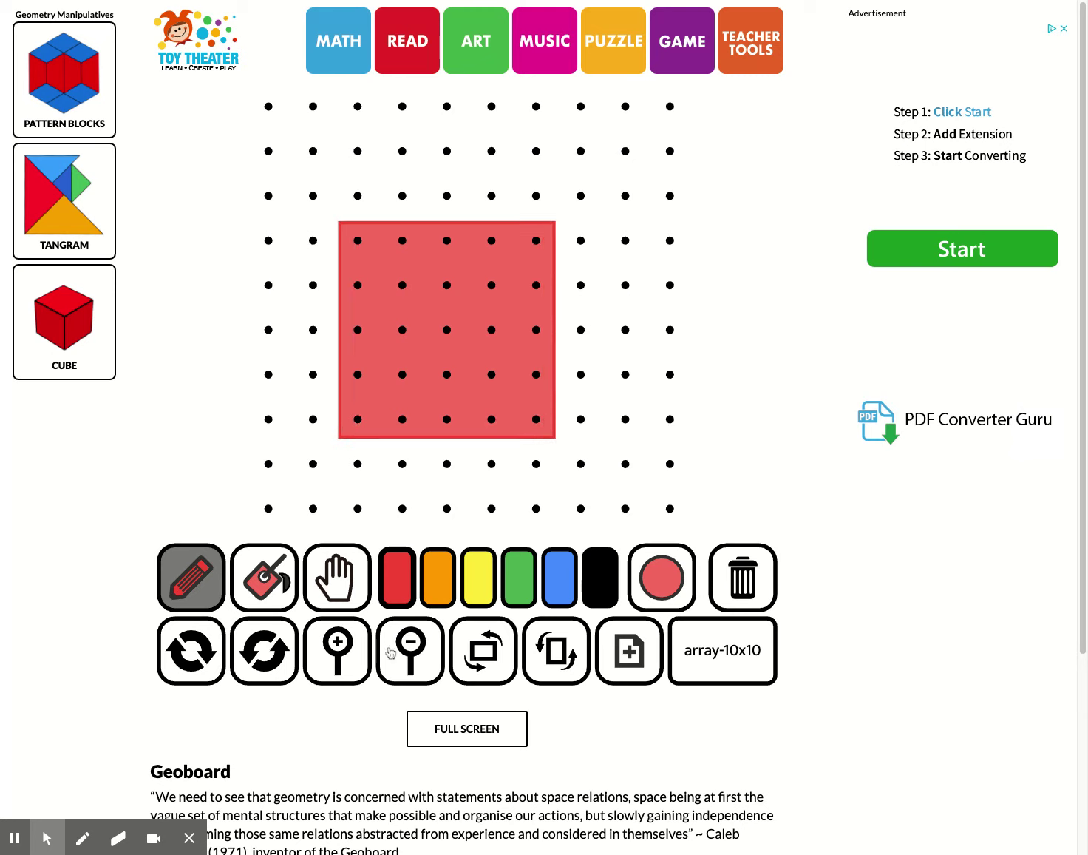
click(414, 651)
click(417, 652)
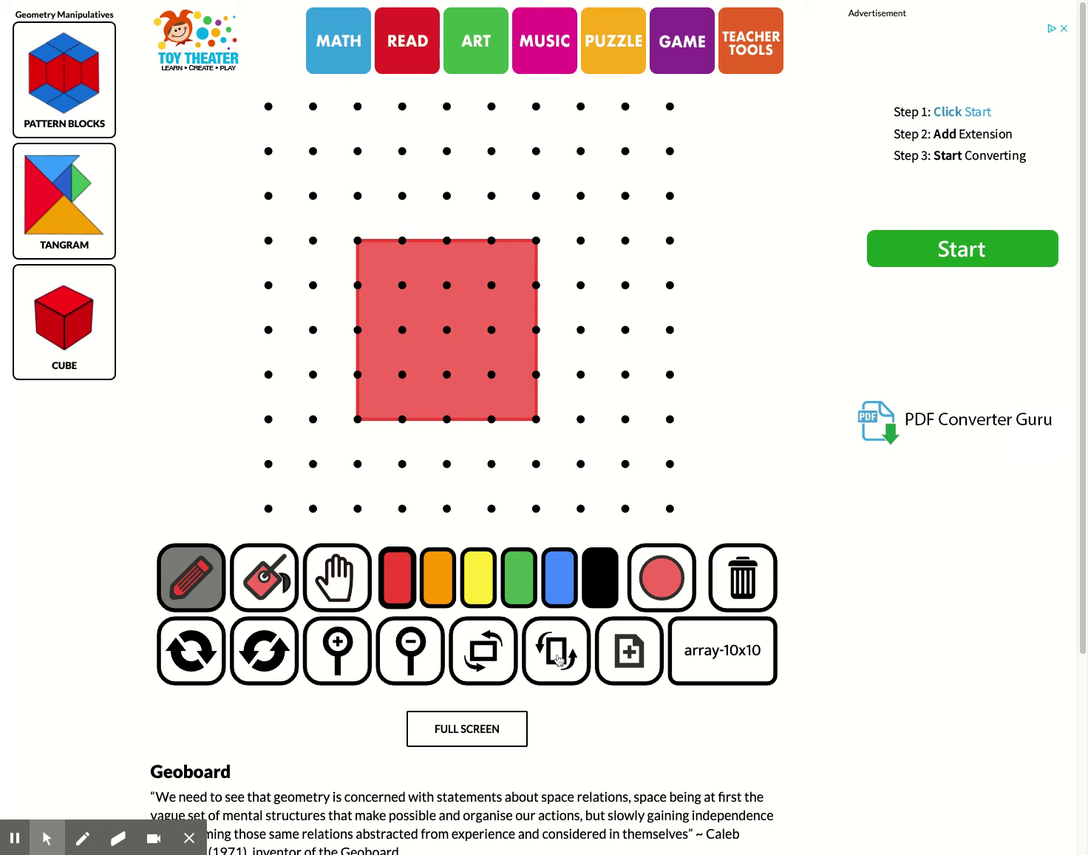
click(632, 655)
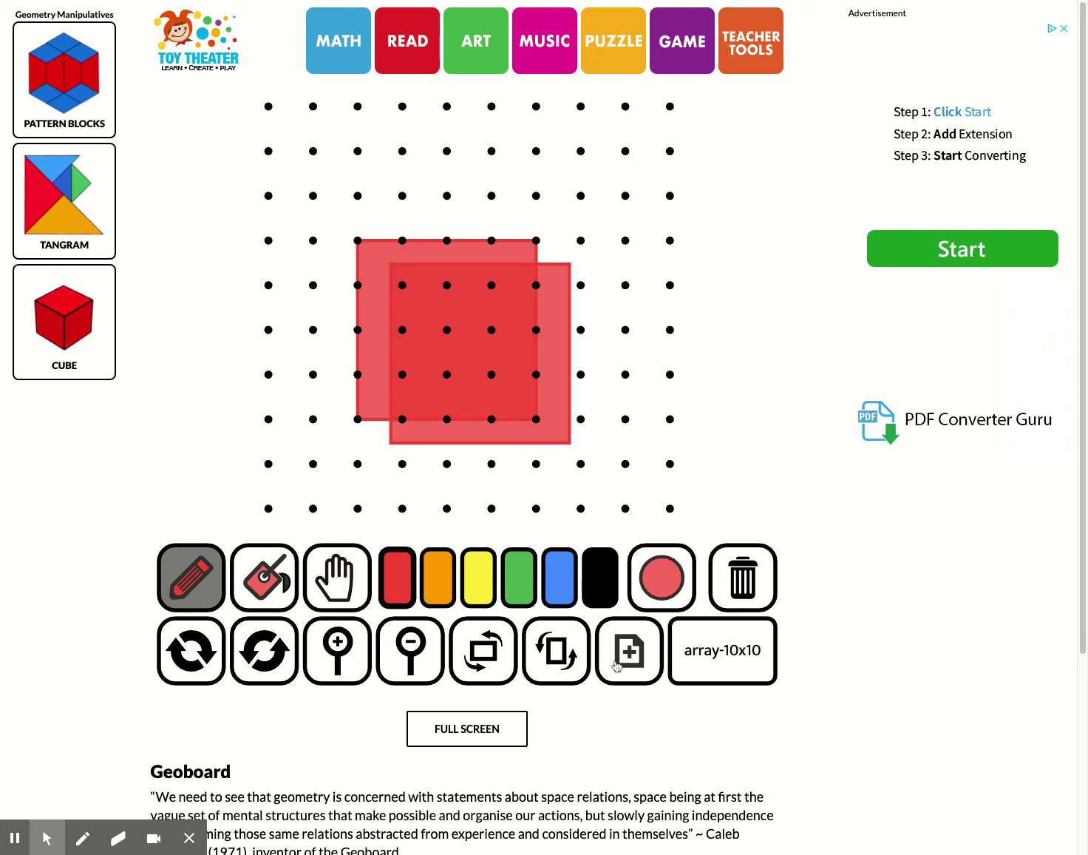
Clear both red squares off the board.
click(744, 589)
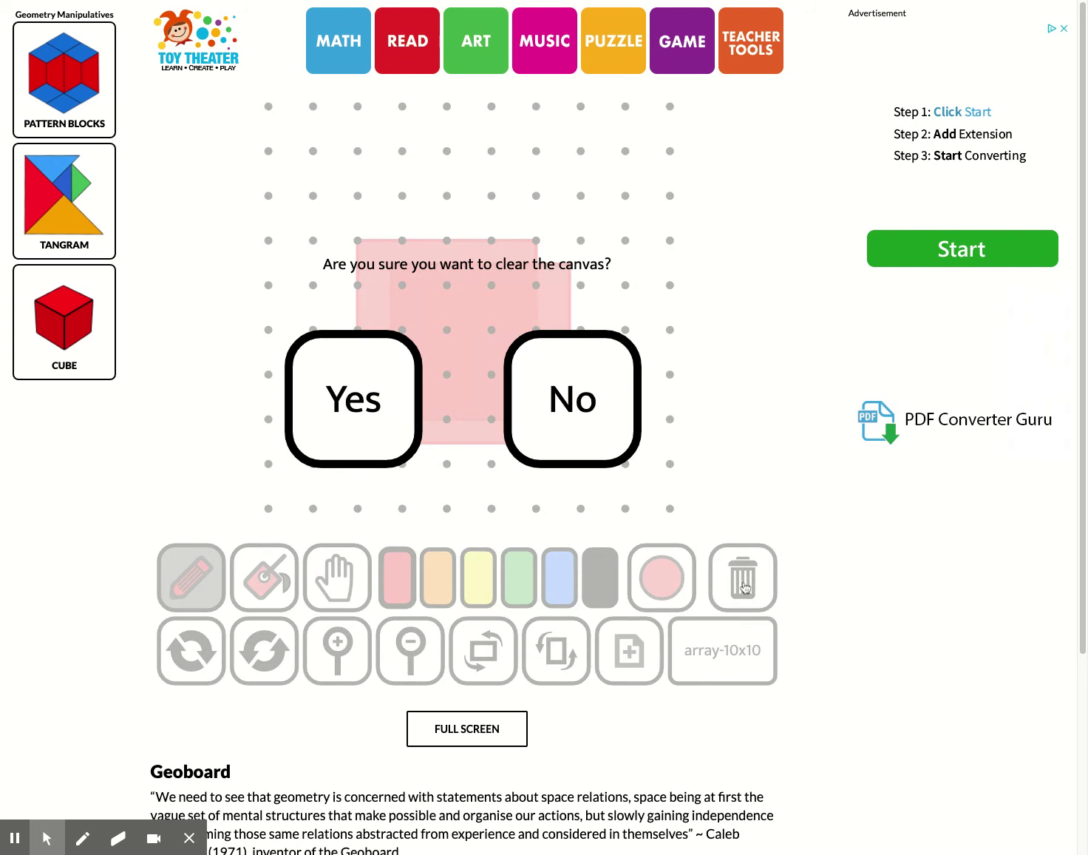
click(353, 401)
drag(354, 411, 337, 586)
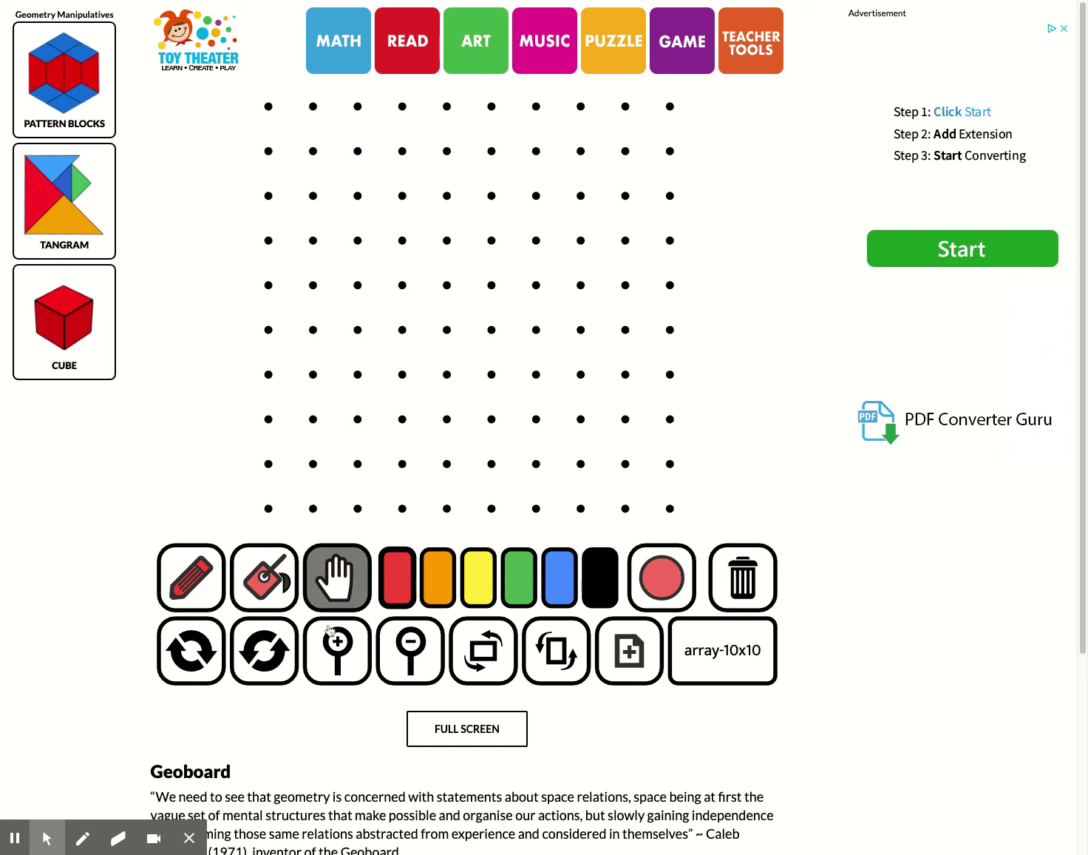
Switch to green bands and draw a right triangle with two 3-peg-space legs.
click(190, 579)
click(524, 580)
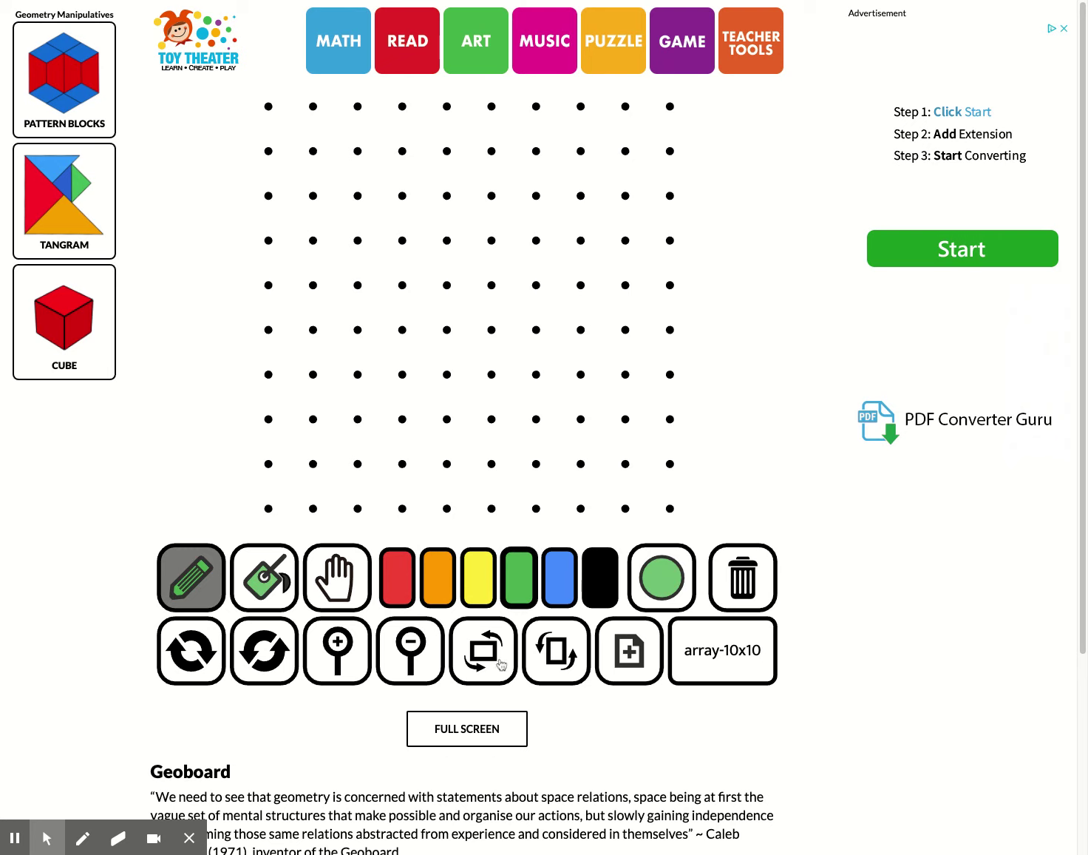
mouse_move(358, 241)
mouse_down()
mouse_move(358, 377)
mouse_move(491, 380)
mouse_move(356, 240)
mouse_up()
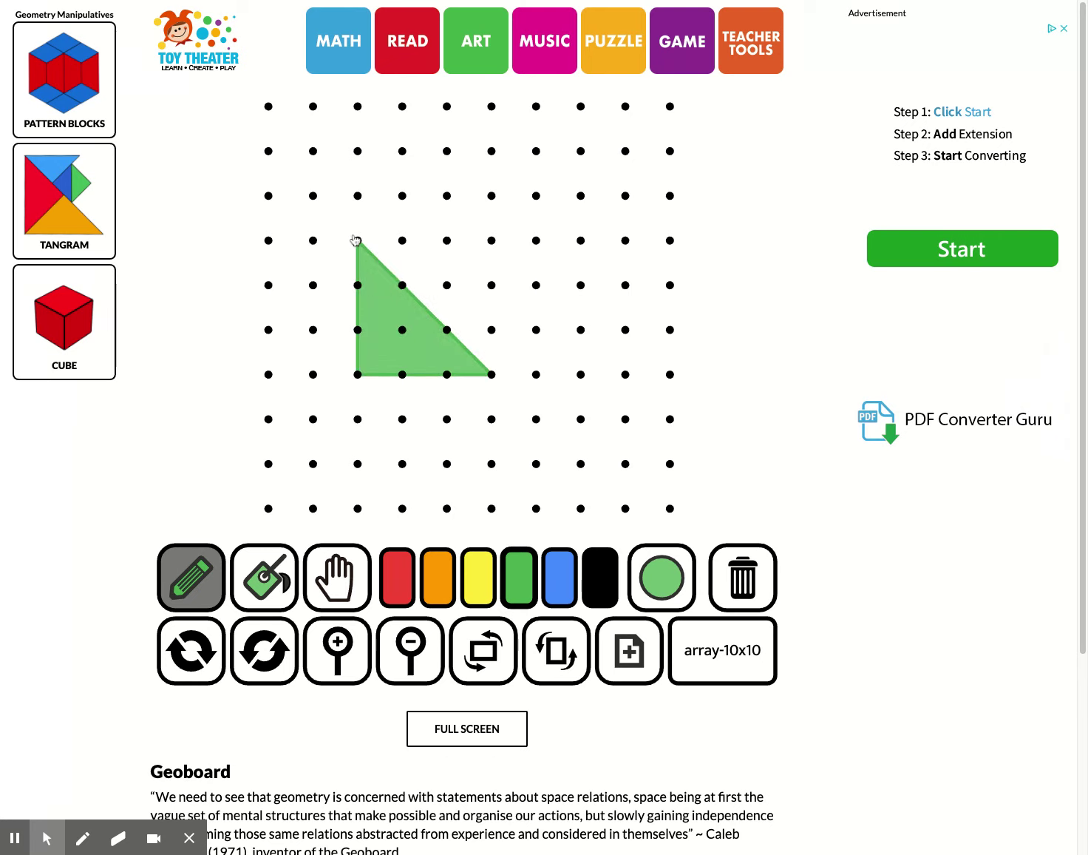
Mirror the green triangle horizontally and back, then flip it vertically and back.
click(495, 651)
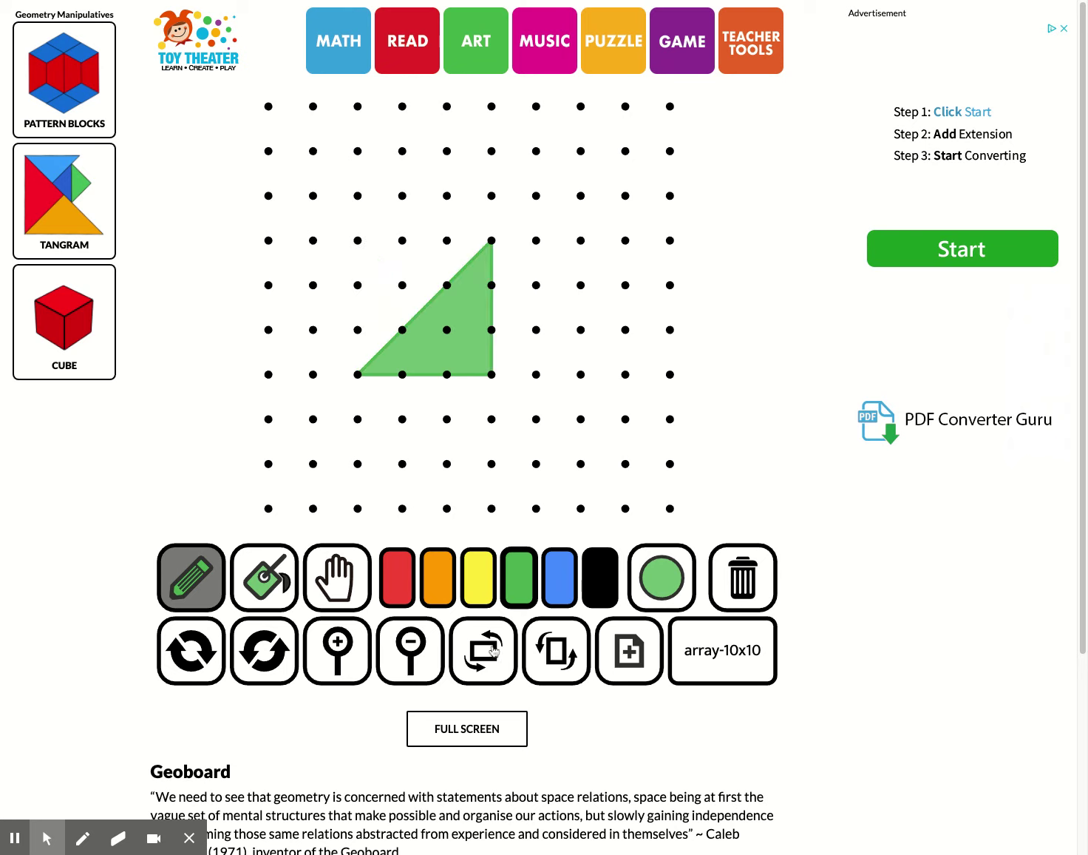
click(495, 651)
click(562, 655)
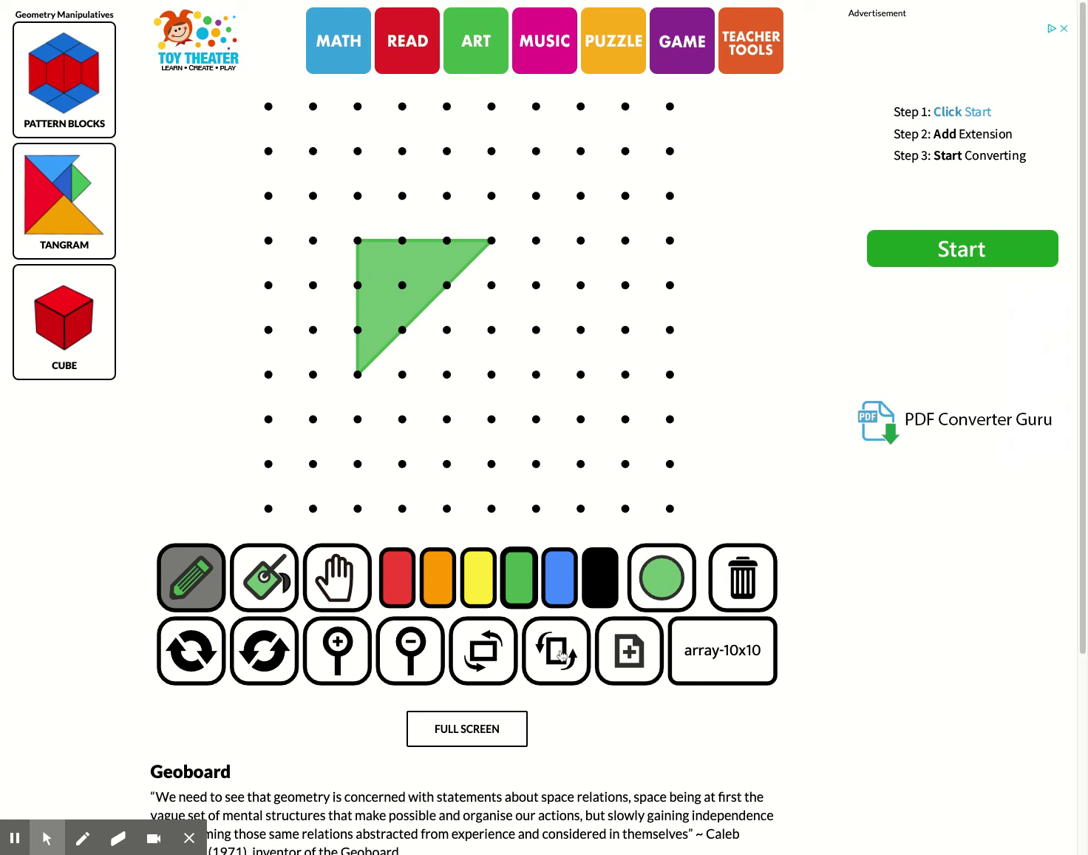
click(562, 655)
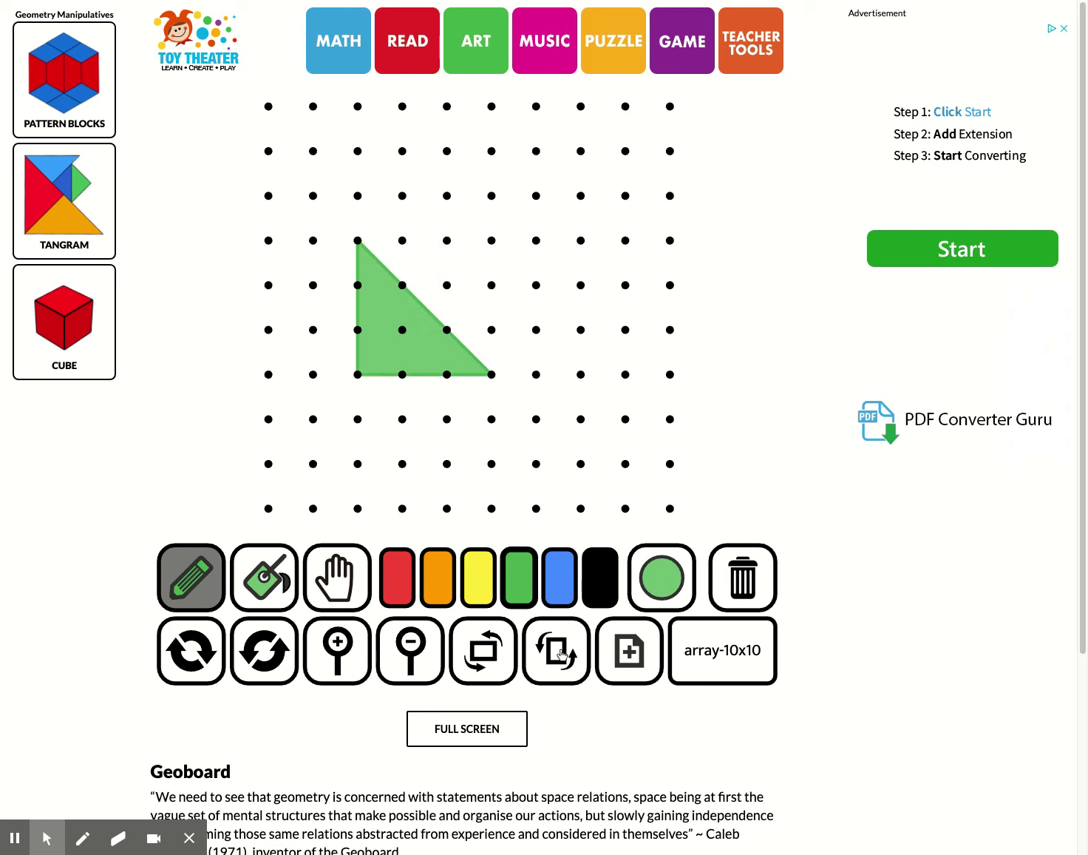
Make three copies of the triangle and move them to the upper right, lower right and lower left.
click(639, 656)
click(637, 657)
click(632, 657)
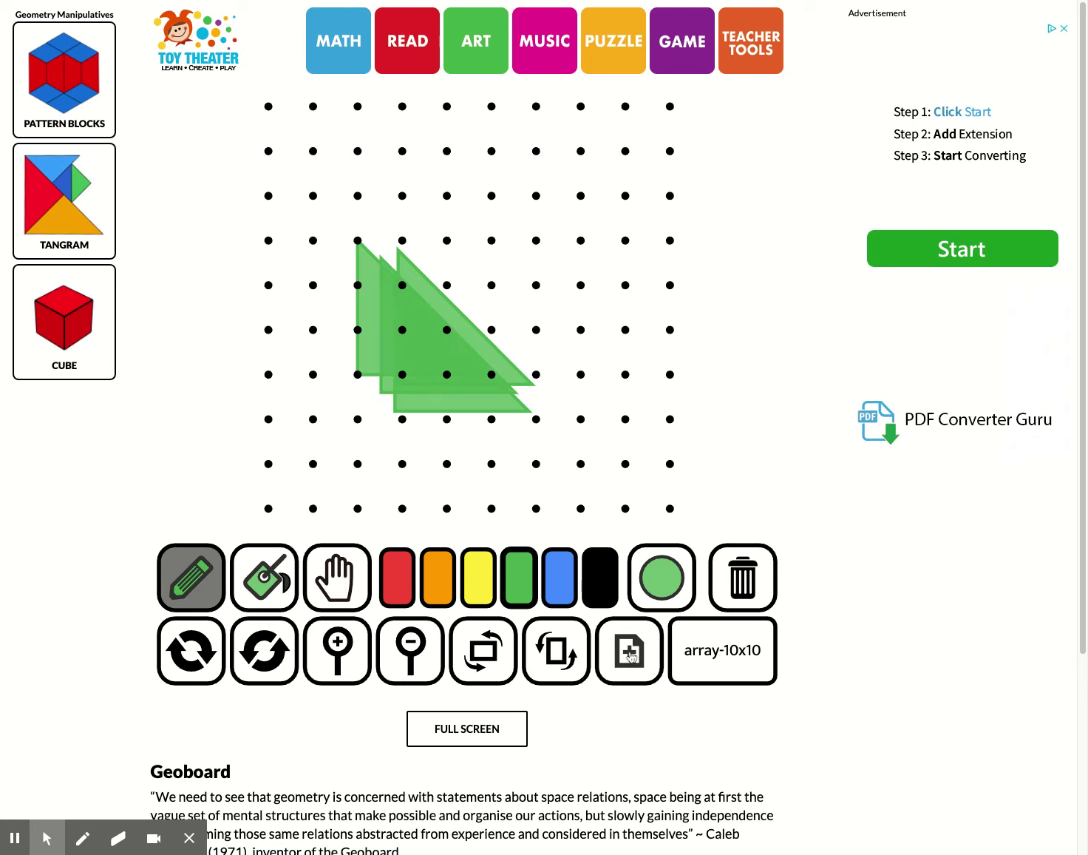
click(333, 583)
drag(433, 352, 584, 221)
drag(428, 360, 575, 442)
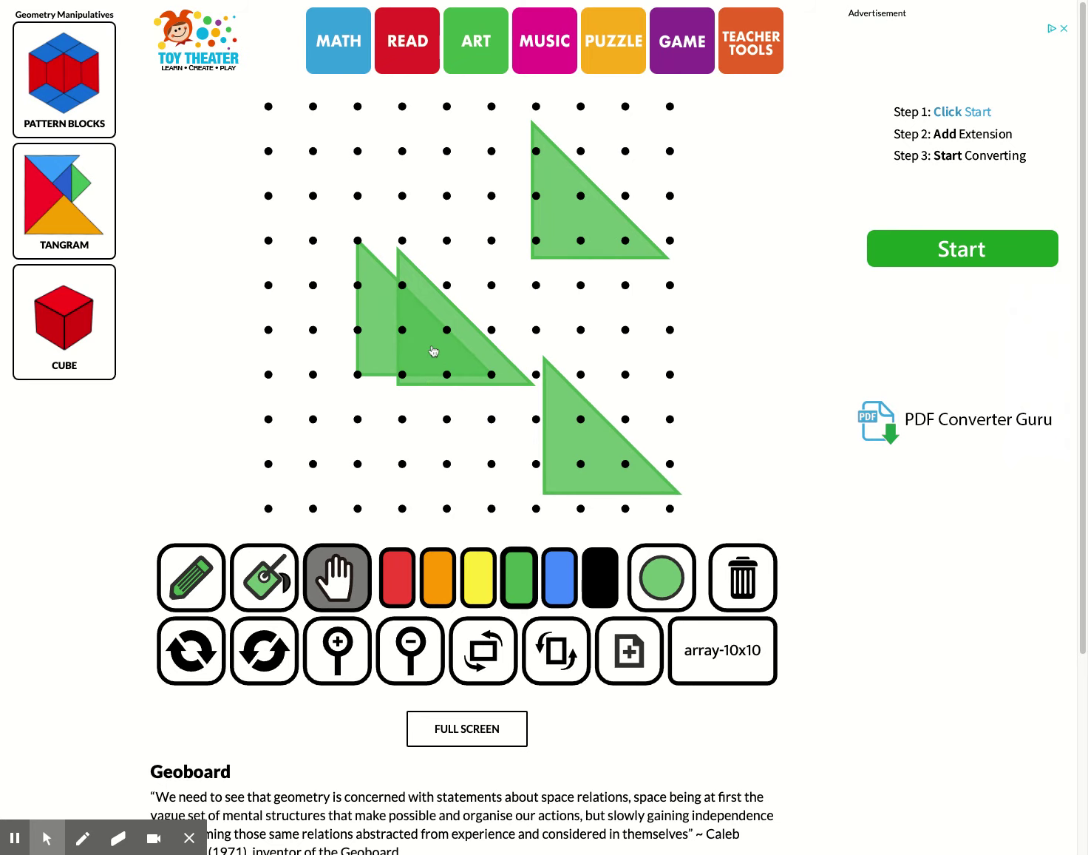
drag(433, 352, 299, 466)
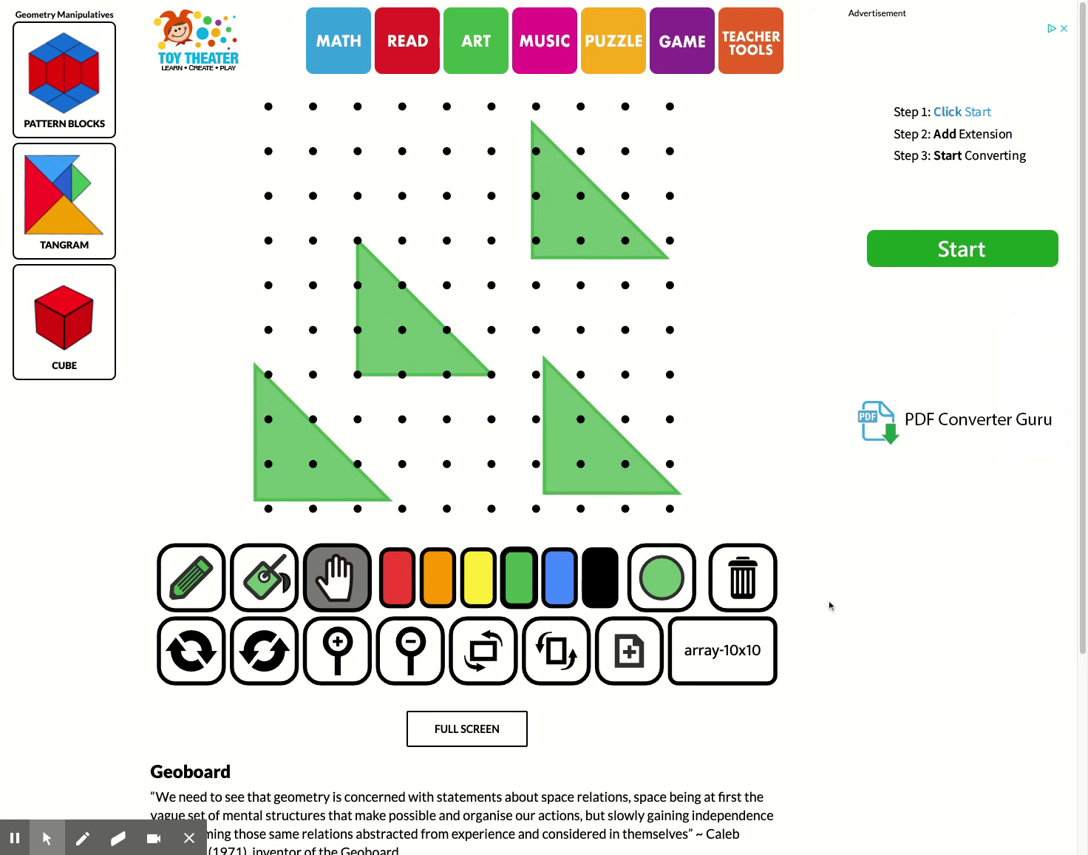
Clear the four triangles and draw a green rectangle 6 pegs wide by 3 pegs tall.
click(752, 579)
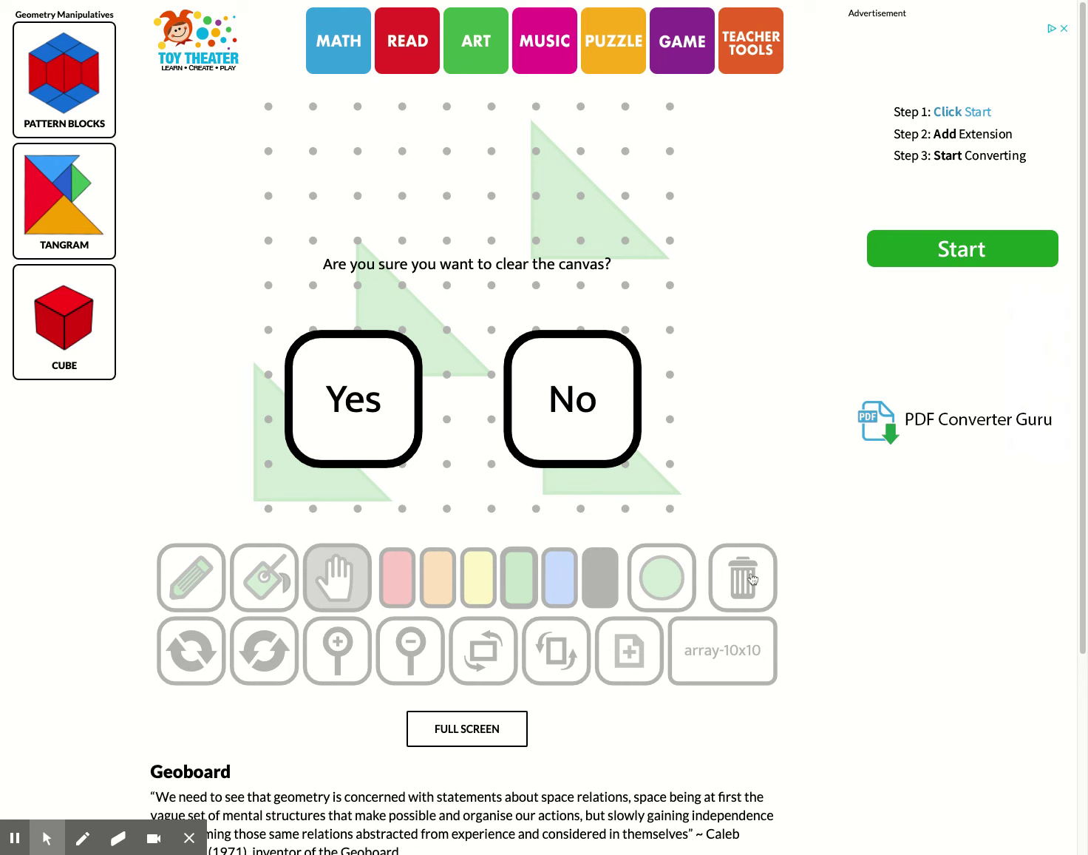
click(360, 415)
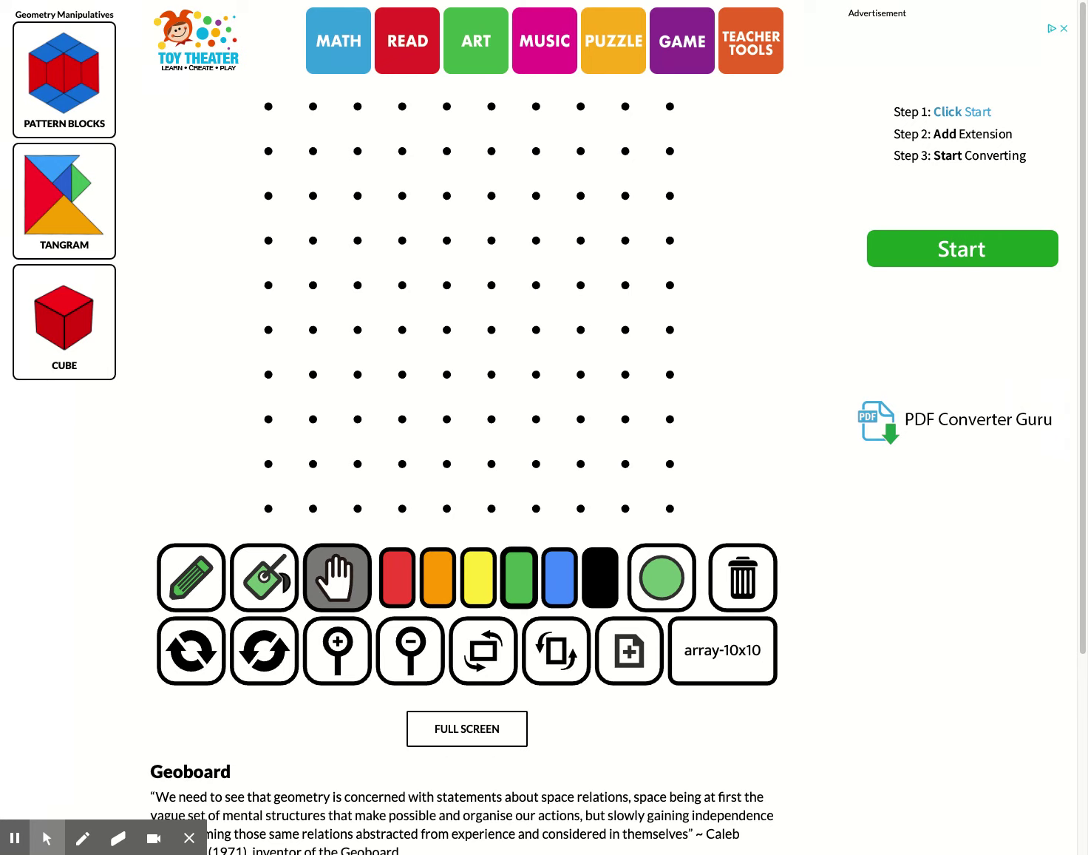
click(179, 596)
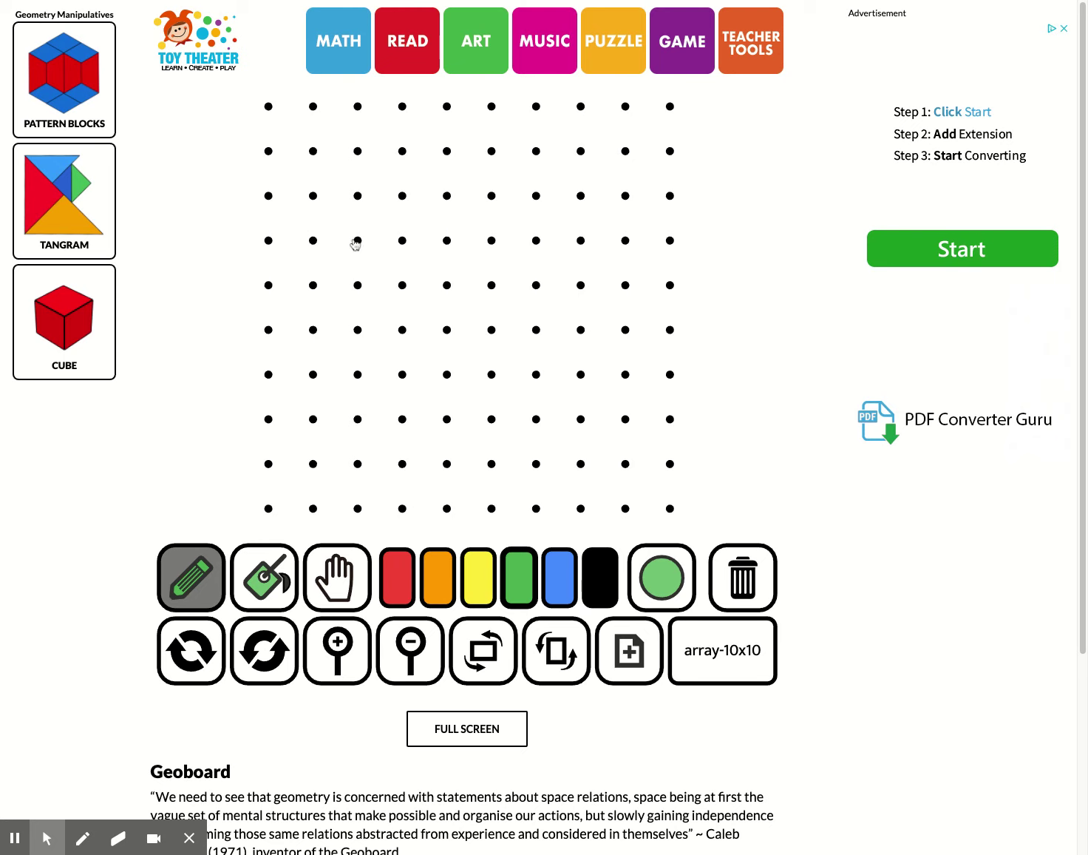
mouse_move(357, 241)
mouse_down()
mouse_move(348, 376)
mouse_move(545, 394)
mouse_move(629, 379)
mouse_move(640, 268)
mouse_move(627, 243)
mouse_move(358, 242)
mouse_up()
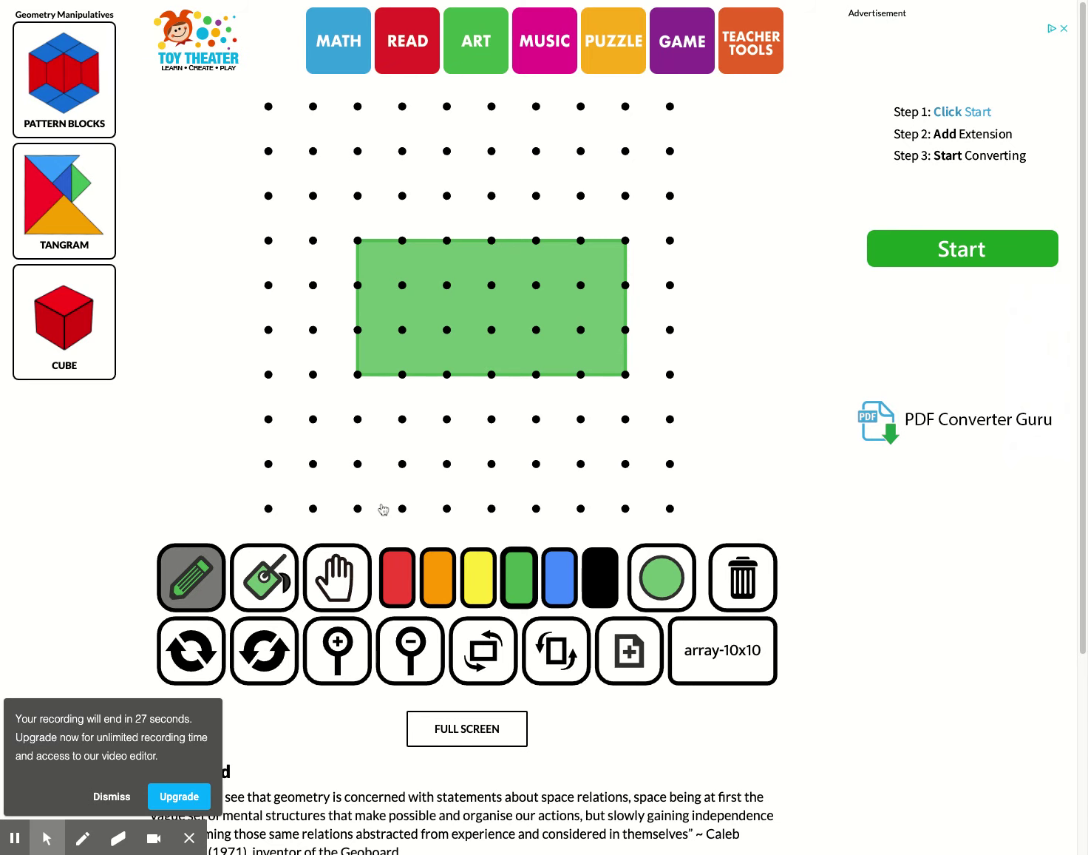
Clear the green rectangle off the board and cancel the stray band.
click(752, 586)
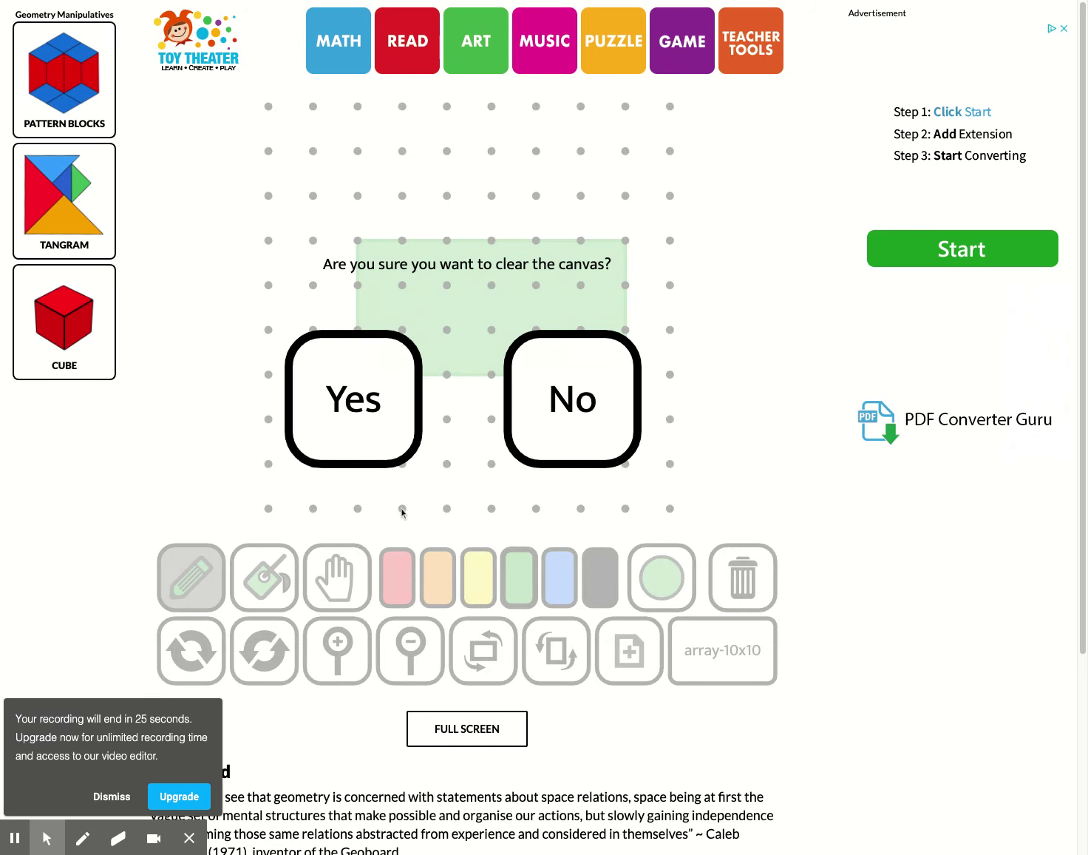
click(362, 409)
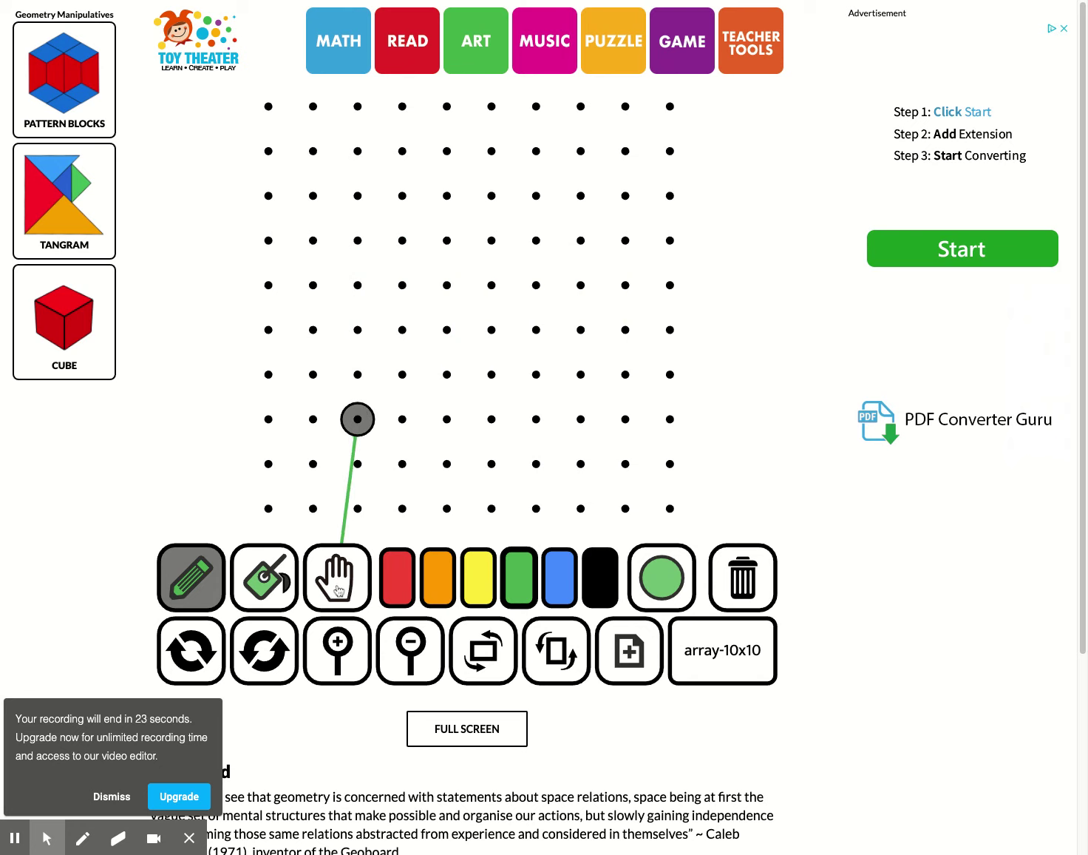
click(352, 595)
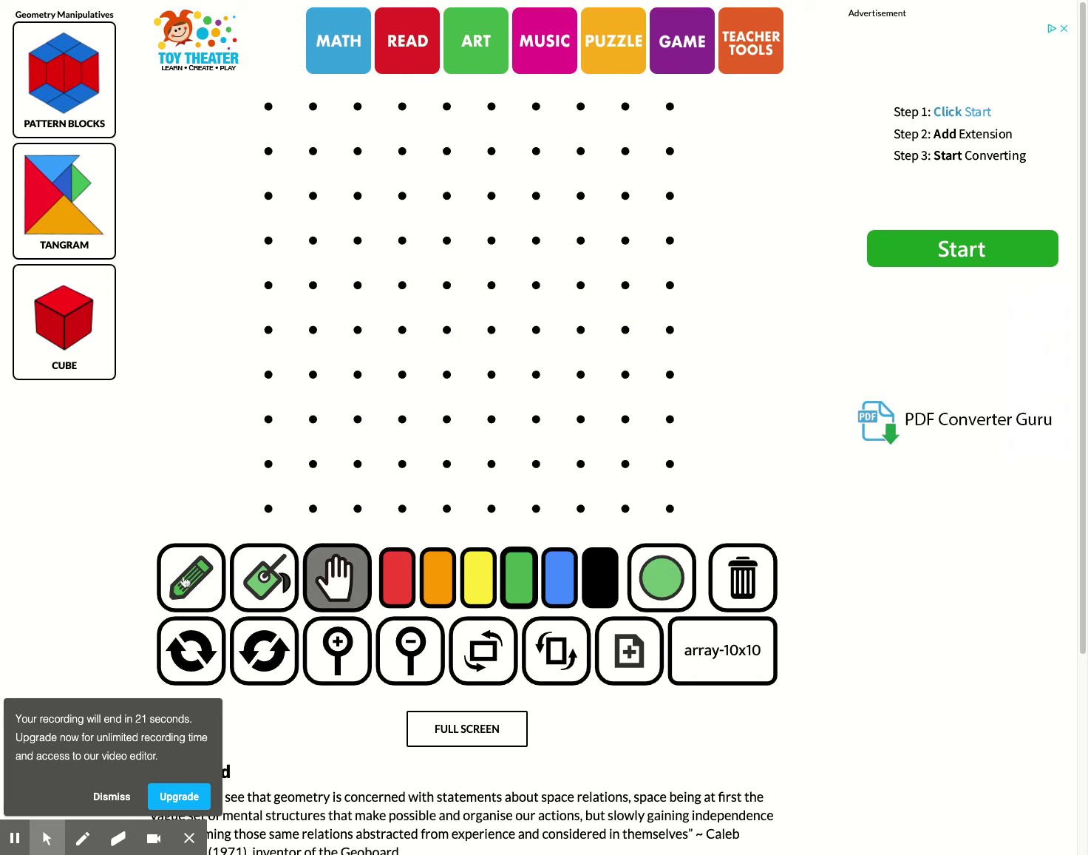
click(111, 796)
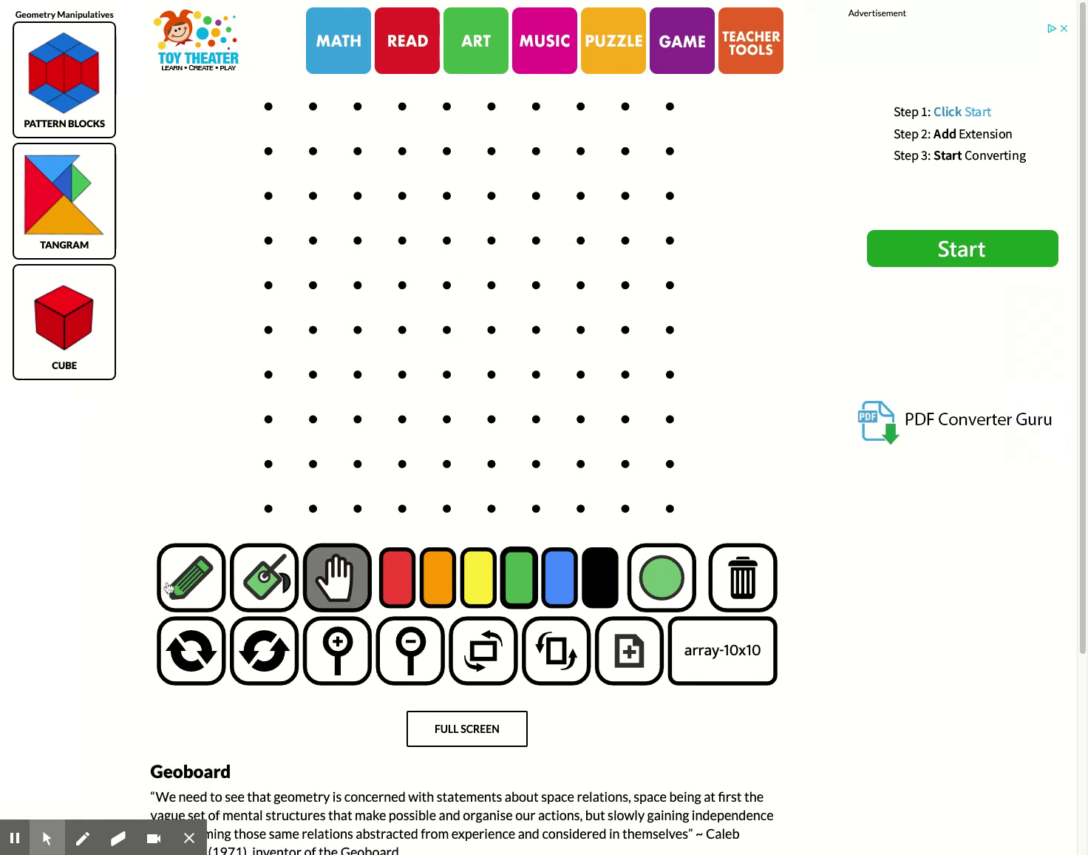
Draw a green hexagon 4 peg spaces wide and 2 tall through six corner pegs.
click(193, 576)
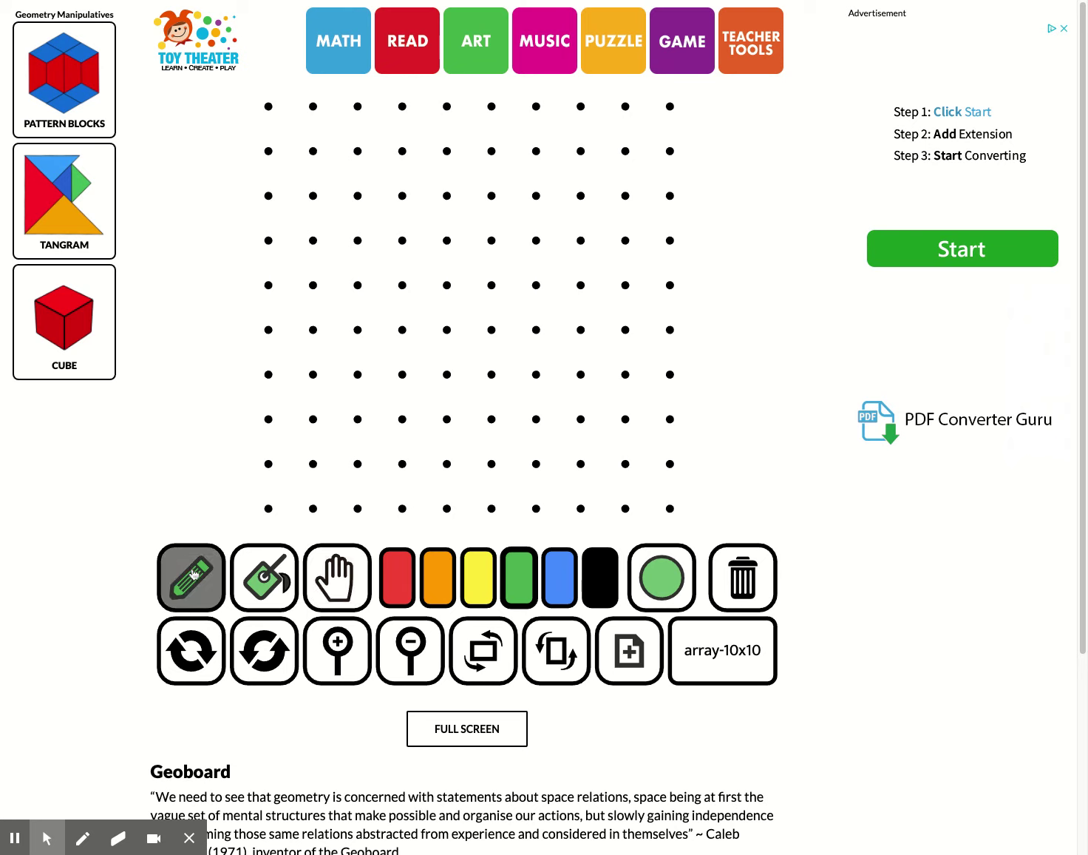
click(358, 284)
click(402, 240)
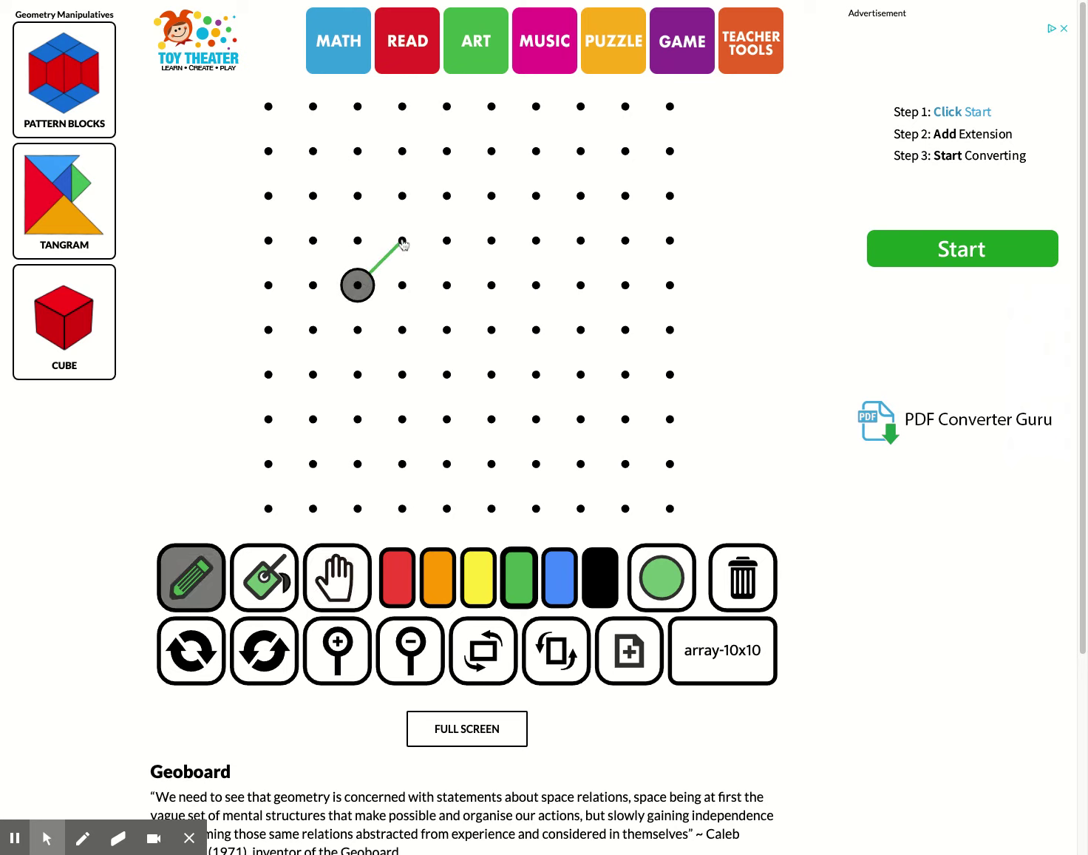
click(492, 241)
click(536, 286)
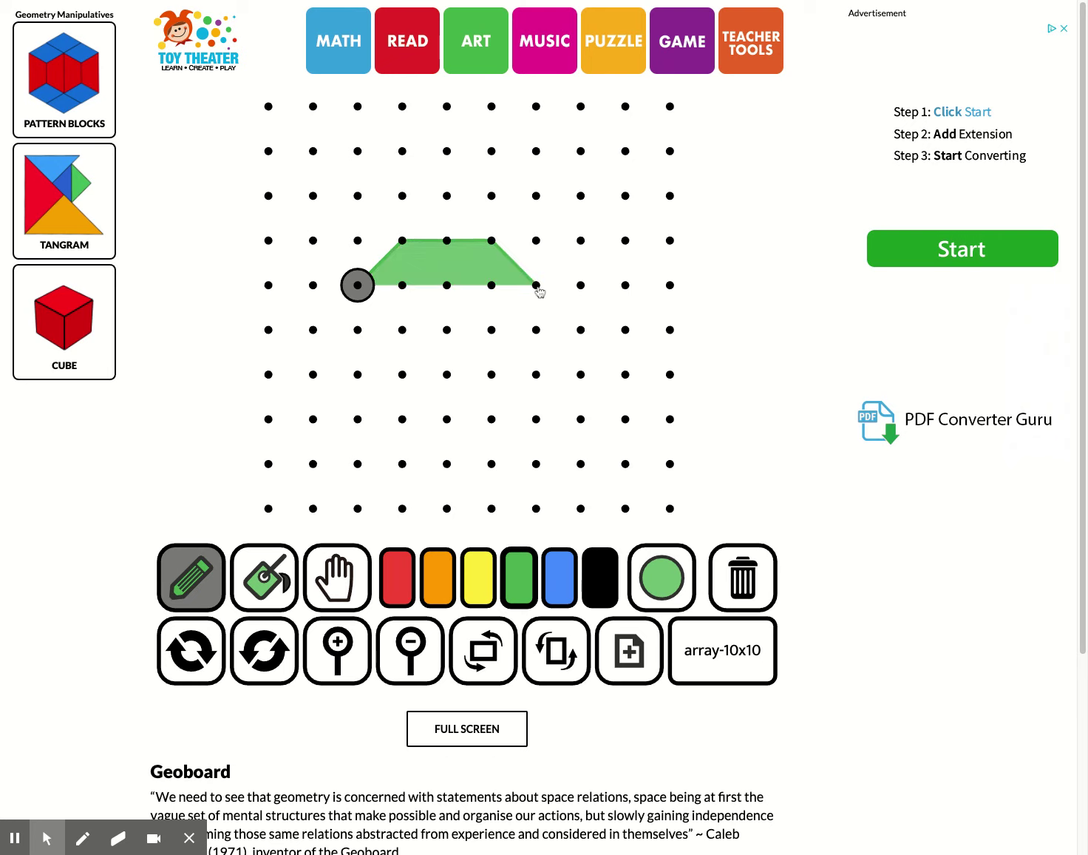
click(493, 331)
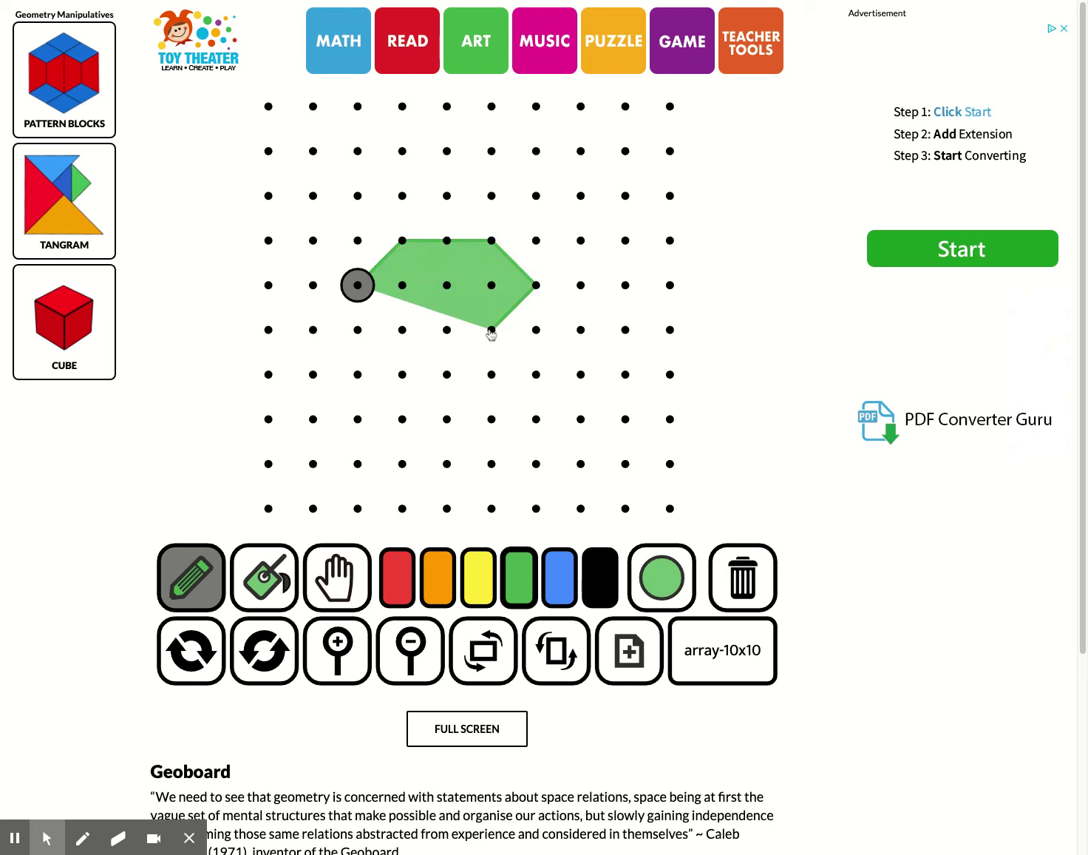
click(402, 332)
click(359, 285)
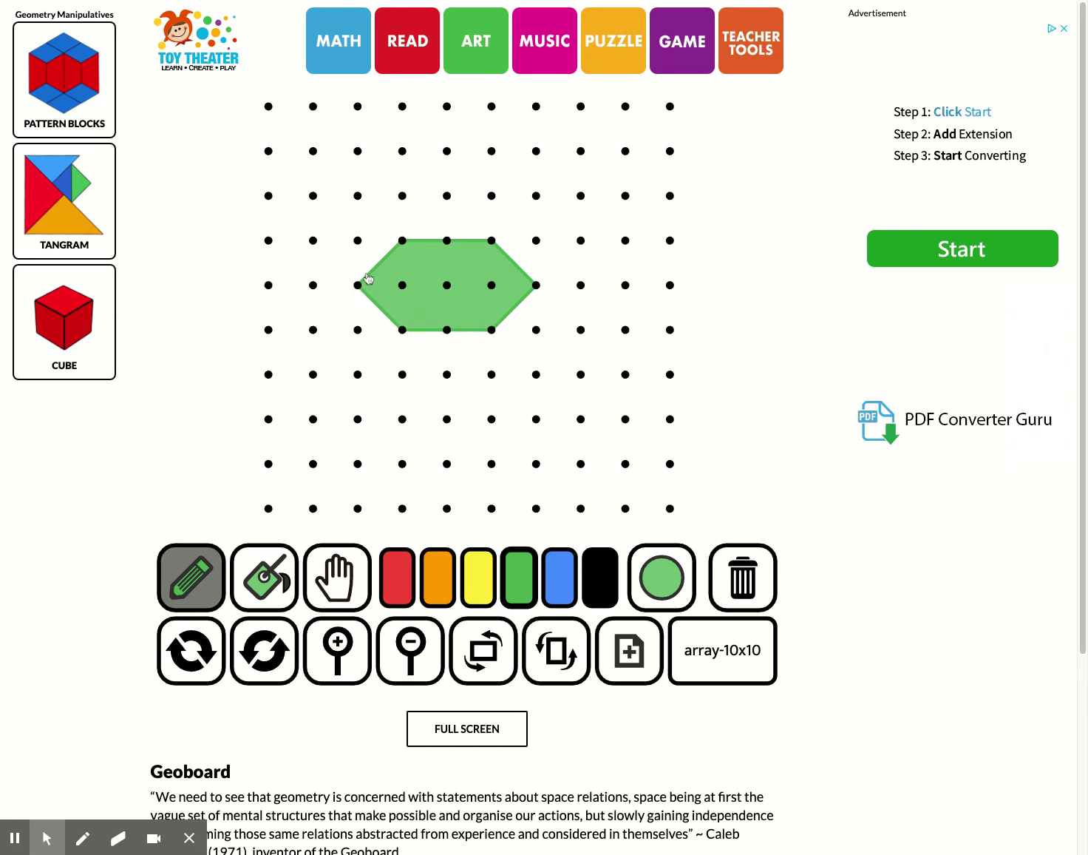